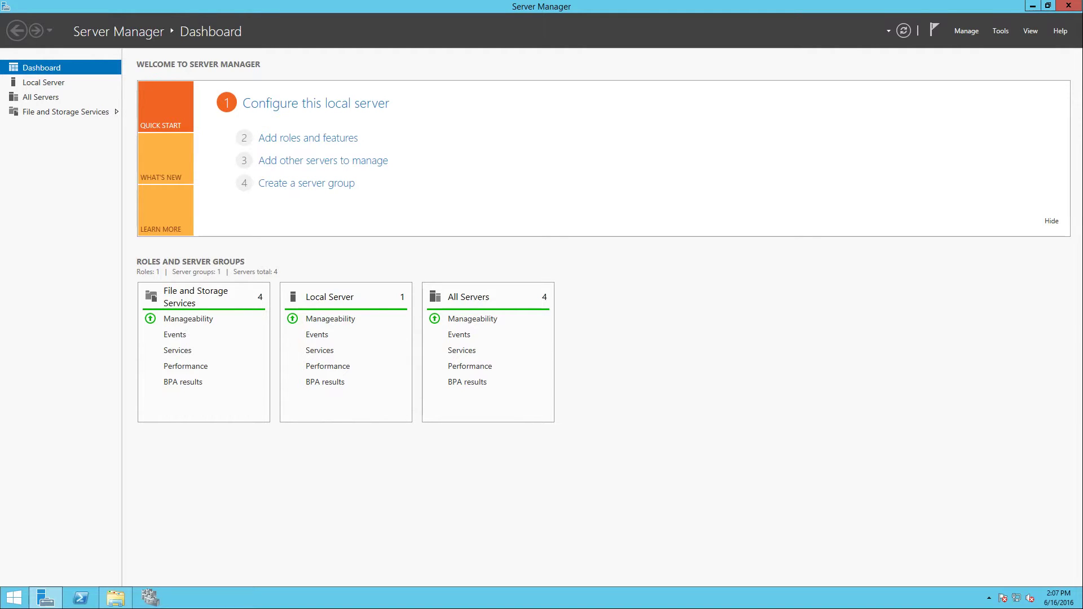
Launch DFS Management full-screen and expand the Namespaces and Replication trees
{"action": "left_click", "coordinate": [994, 33]}
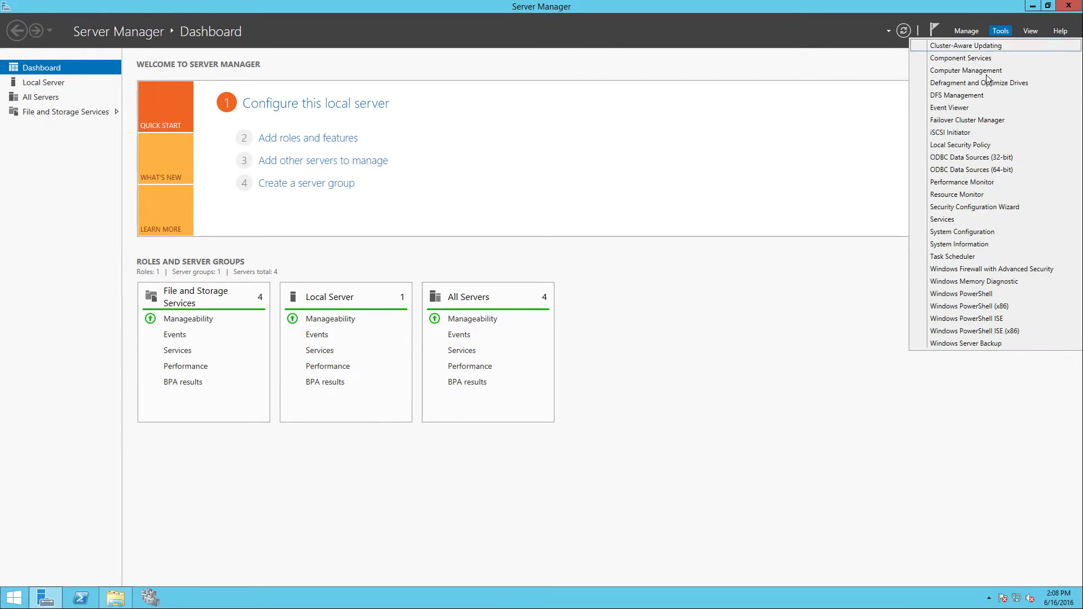
{"action": "left_click", "coordinate": [674, 284]}
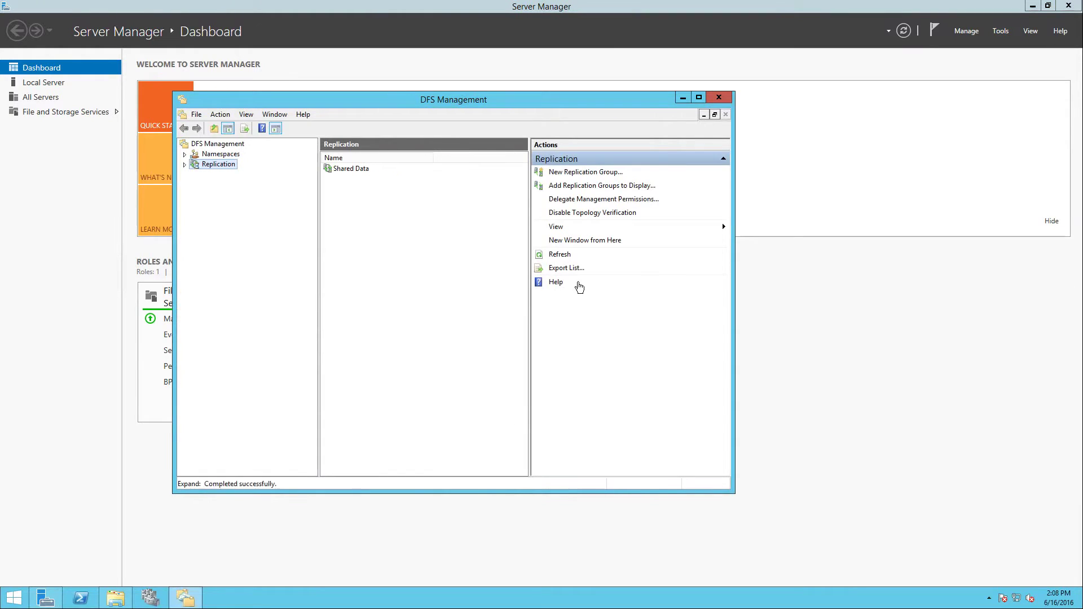
{"action": "left_click", "coordinate": [701, 96]}
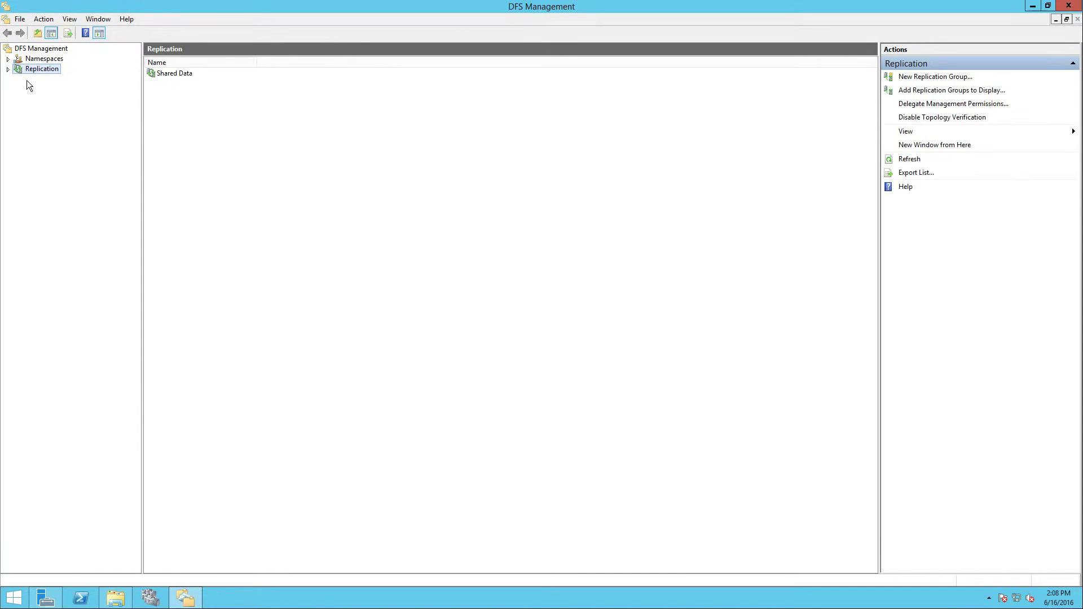
{"action": "left_click", "coordinate": [8, 69]}
{"action": "left_click", "coordinate": [8, 58]}
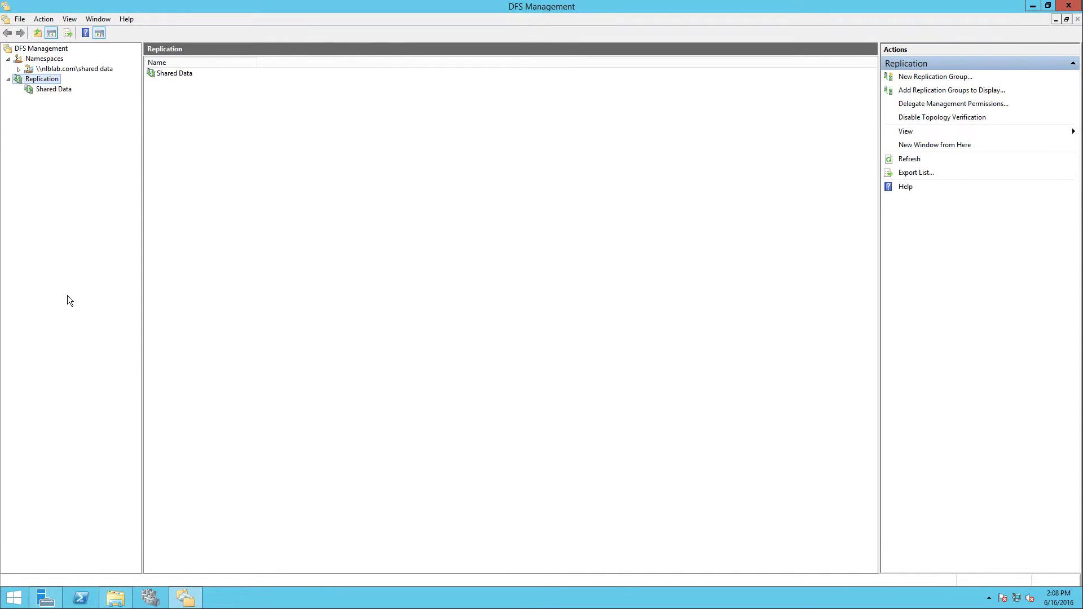
Locate the Shared Data folder on Shared (E:), then select the \\nlblab.com\Shared Data namespace
{"action": "left_click", "coordinate": [115, 590]}
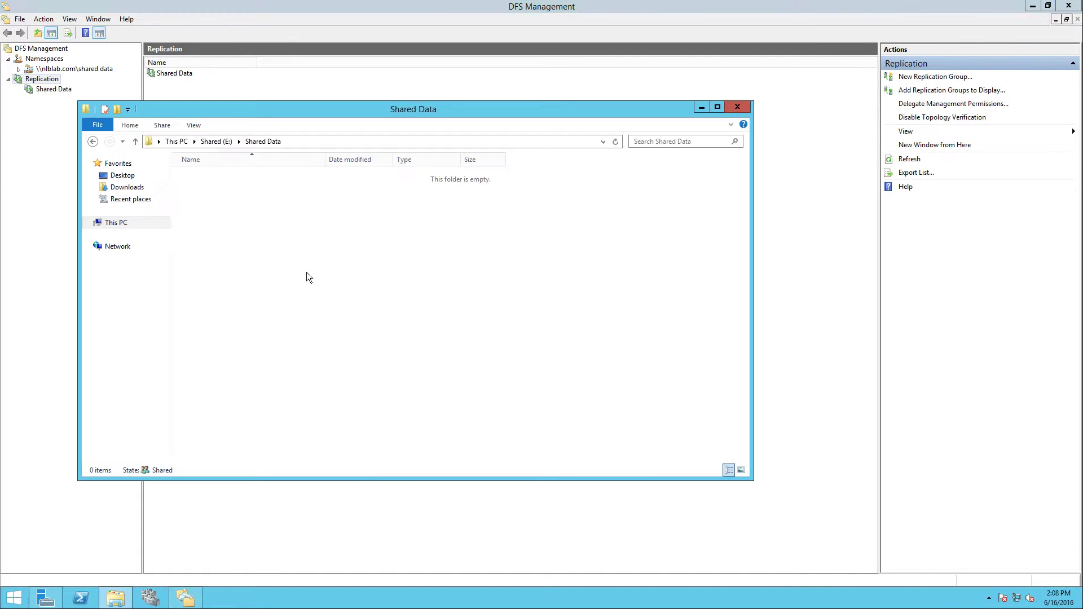
{"action": "left_click", "coordinate": [183, 142]}
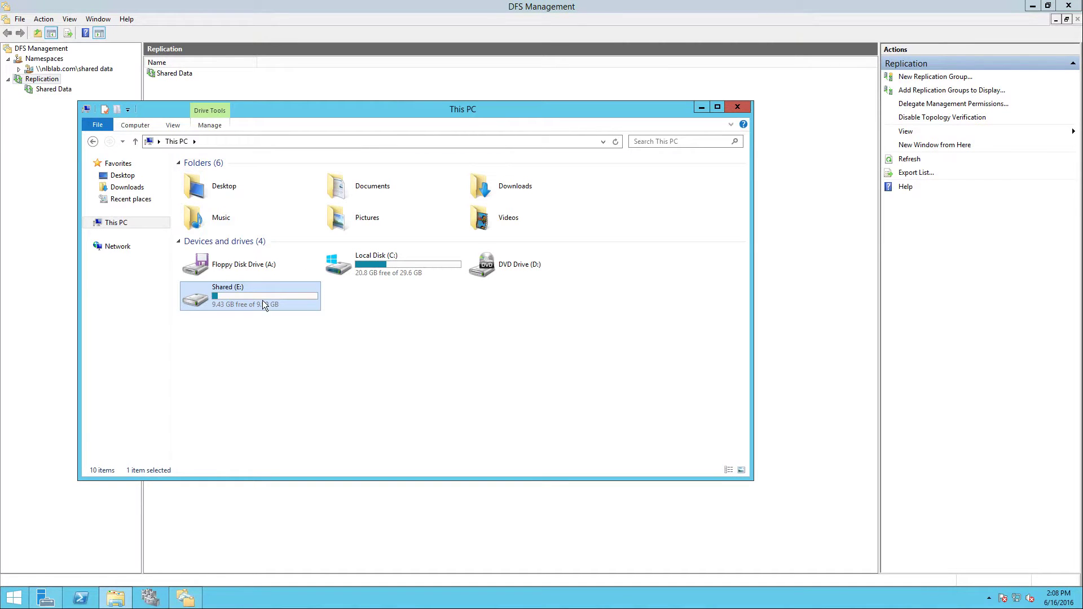
{"action": "double_click", "coordinate": [227, 298]}
{"action": "left_click", "coordinate": [218, 176]}
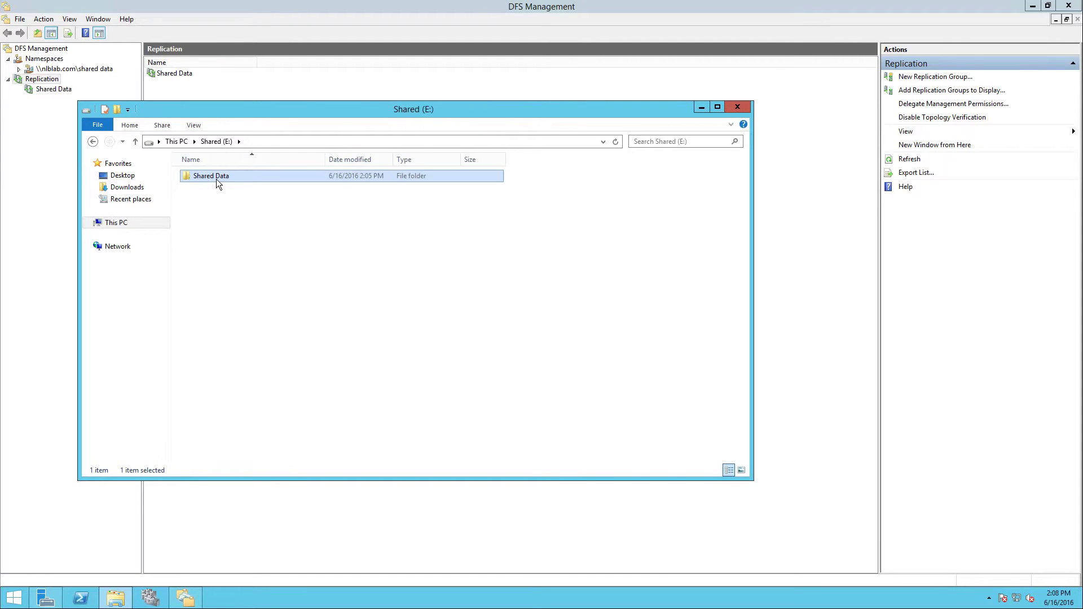
{"action": "left_click", "coordinate": [85, 69]}
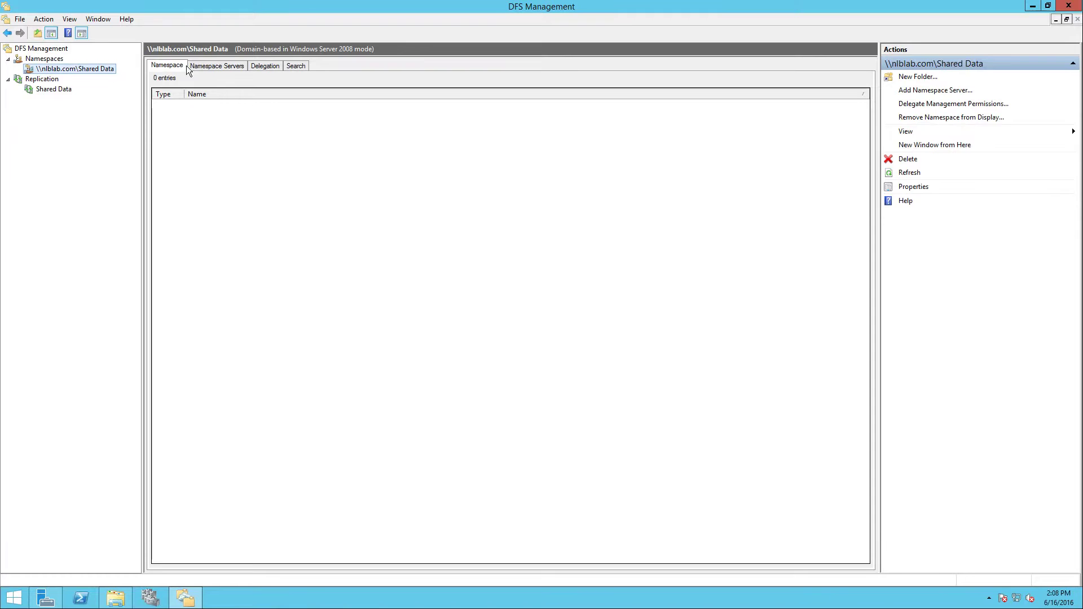
Confirm NLB-FILE-01 and NLB-FILE-02 are enabled namespace servers, then close DFS Management
{"action": "left_click", "coordinate": [216, 66]}
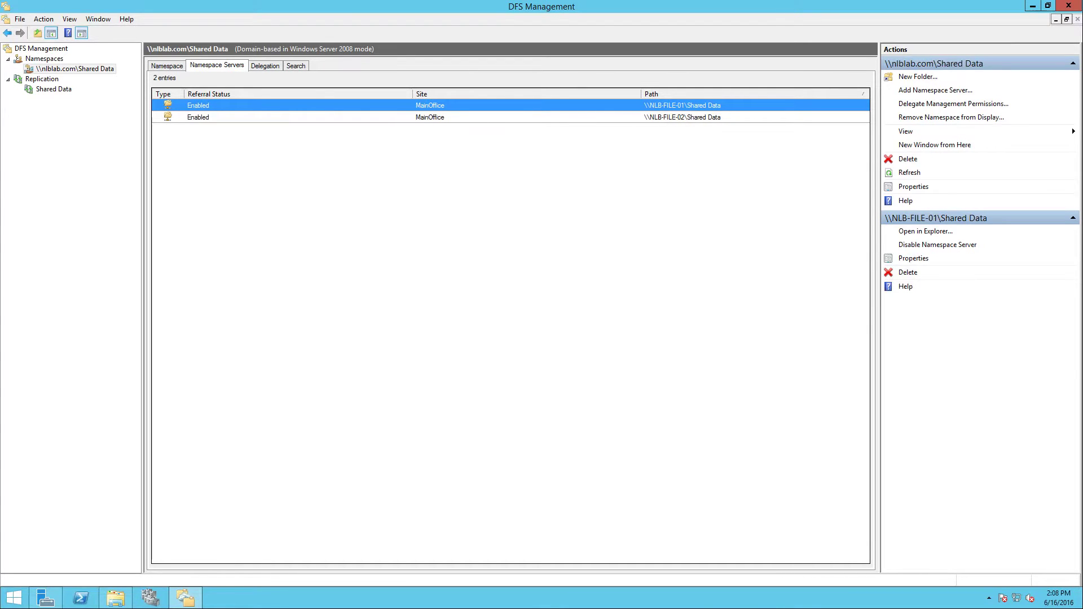
{"action": "key", "text": "alt+F4"}
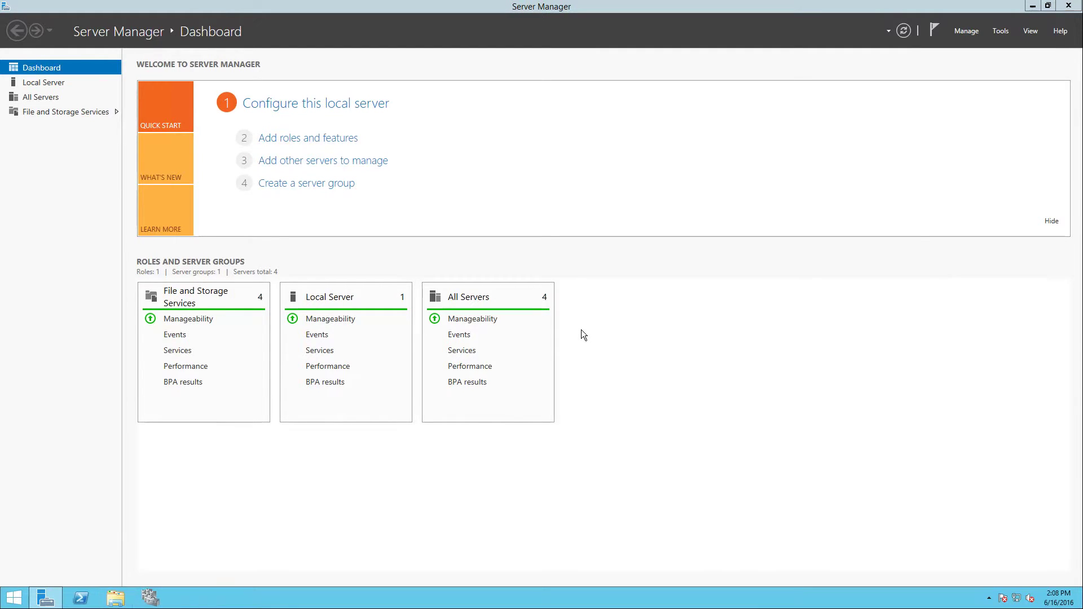
Browse to E:\Shared Data in a new File Explorer window and confirm it is empty
{"action": "key", "text": "super+e"}
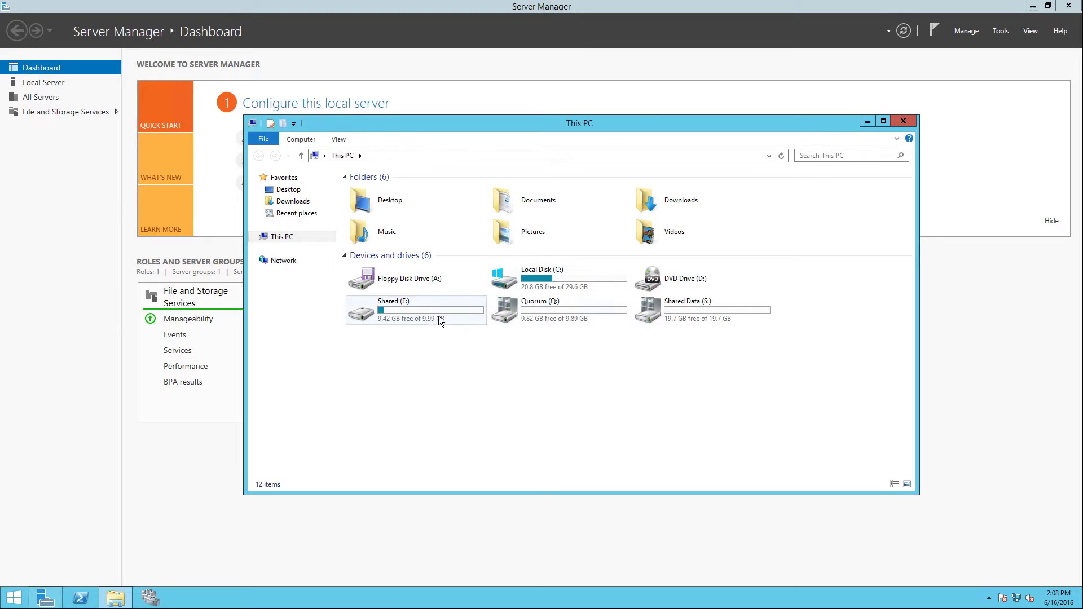
{"action": "double_click", "coordinate": [392, 314]}
{"action": "double_click", "coordinate": [380, 191]}
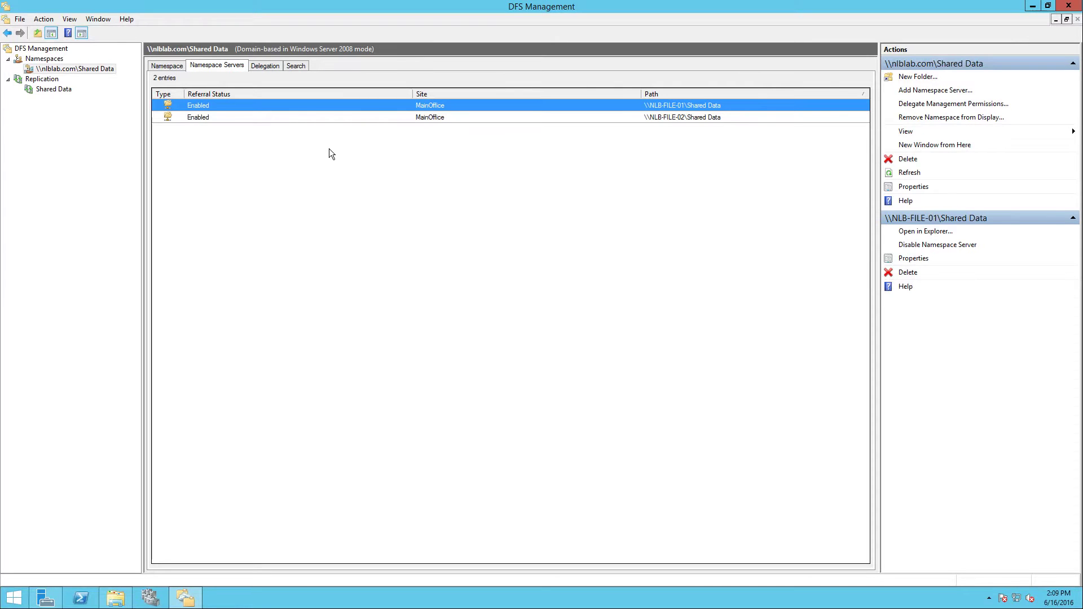
Create two new folders, Marketing and Sales, inside Shared Data
{"action": "left_click", "coordinate": [115, 597]}
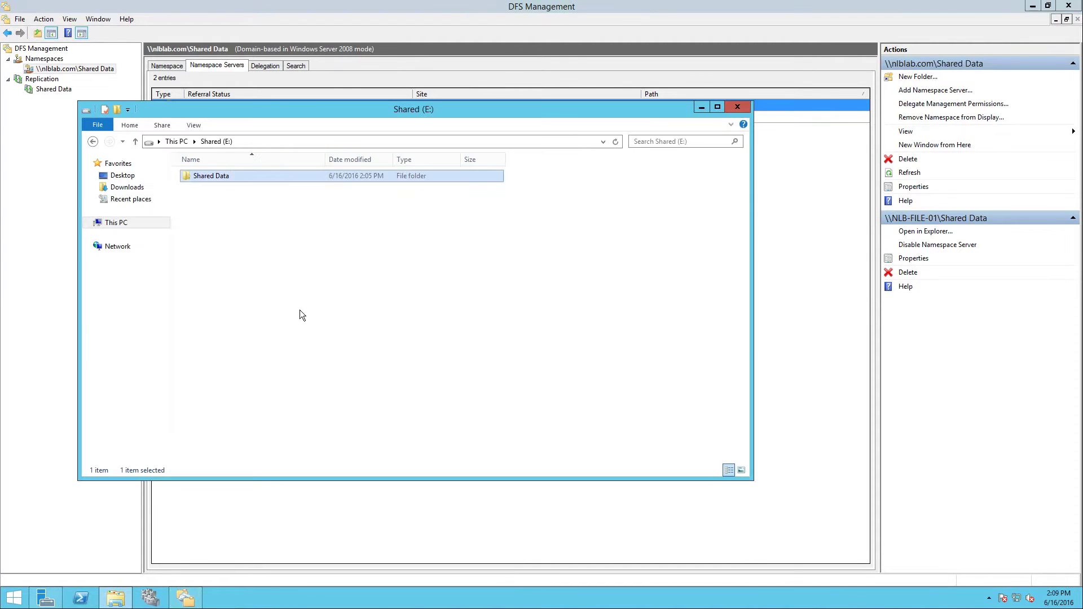
{"action": "double_click", "coordinate": [217, 180]}
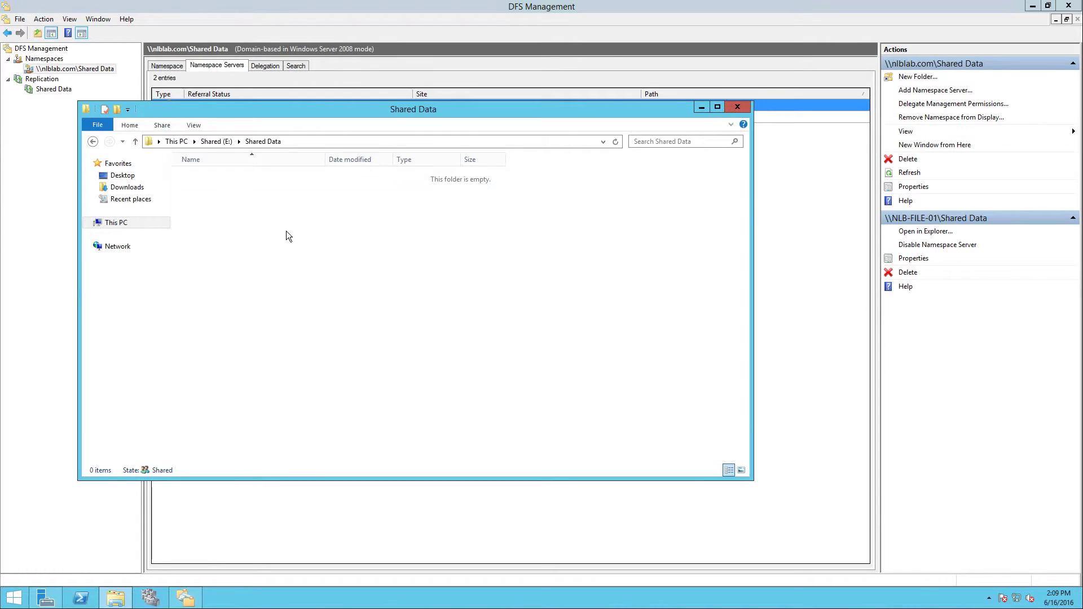
{"action": "right_click", "coordinate": [267, 211]}
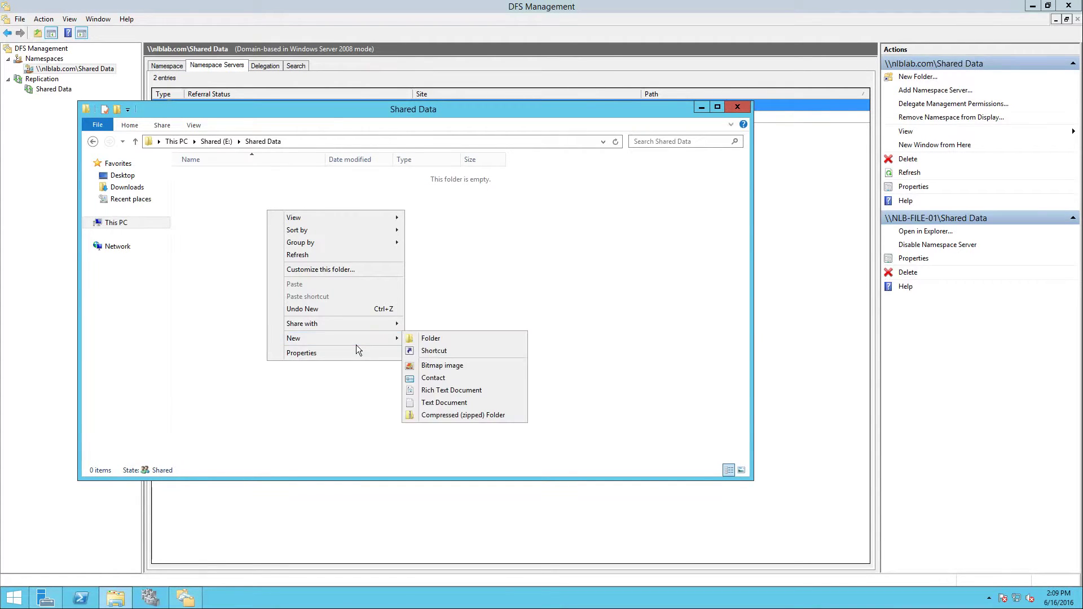
{"action": "mouse_move", "coordinate": [368, 341]}
{"action": "left_click", "coordinate": [430, 337]}
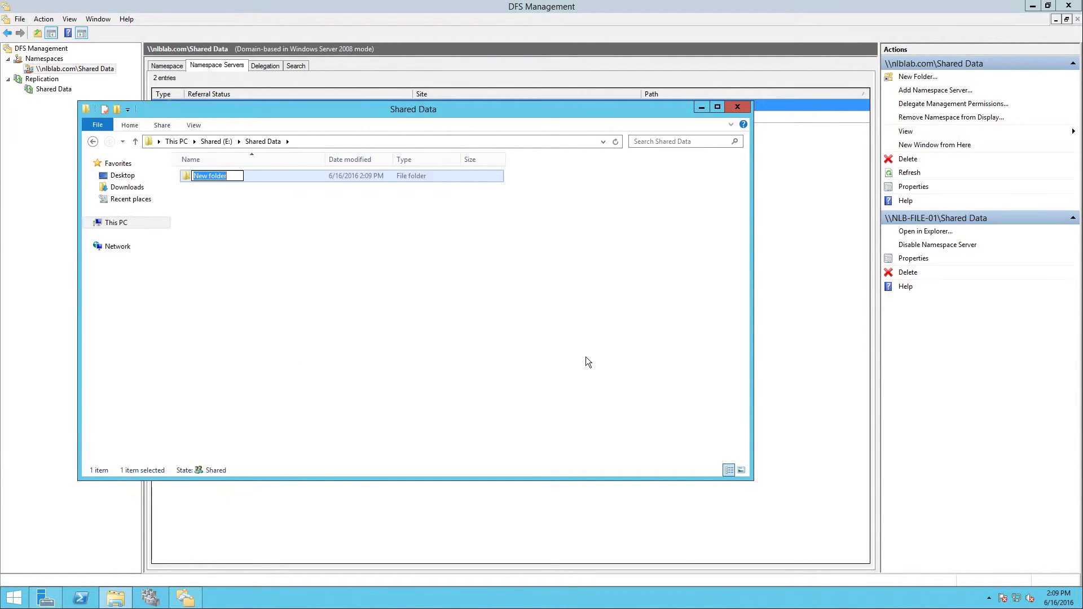
{"action": "type", "text": "Marketing"}
{"action": "key", "text": "Return"}
{"action": "right_click", "coordinate": [291, 248]}
{"action": "mouse_move", "coordinate": [351, 375]}
{"action": "left_click", "coordinate": [437, 381]}
{"action": "type", "text": "Sales"}
{"action": "key", "text": "Return"}
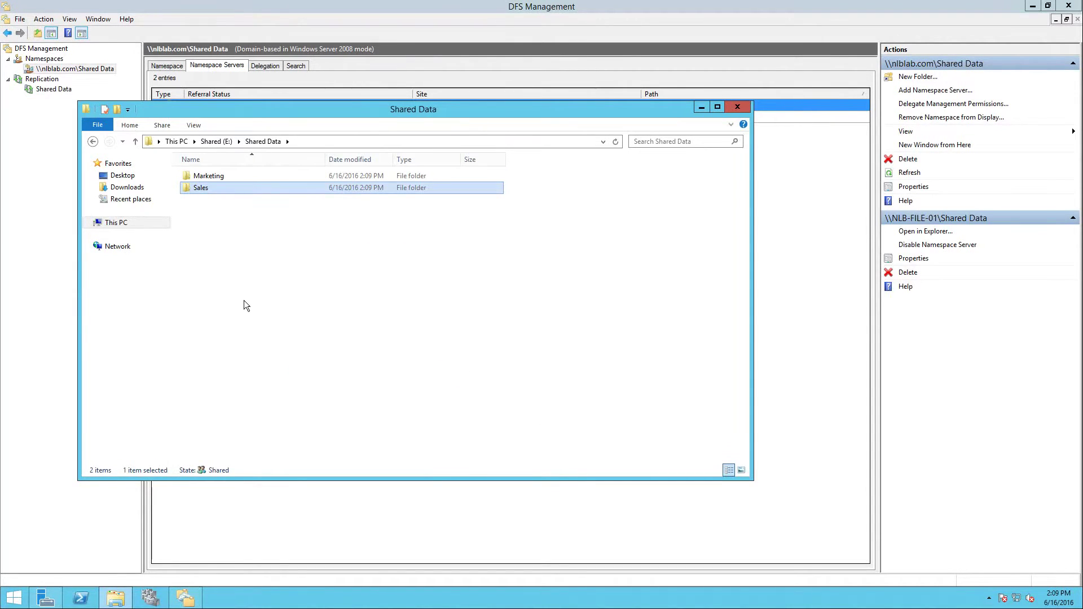
Add a blank New Text Document inside Marketing, then move into the Sales folder
{"action": "double_click", "coordinate": [226, 176]}
{"action": "right_click", "coordinate": [263, 215]}
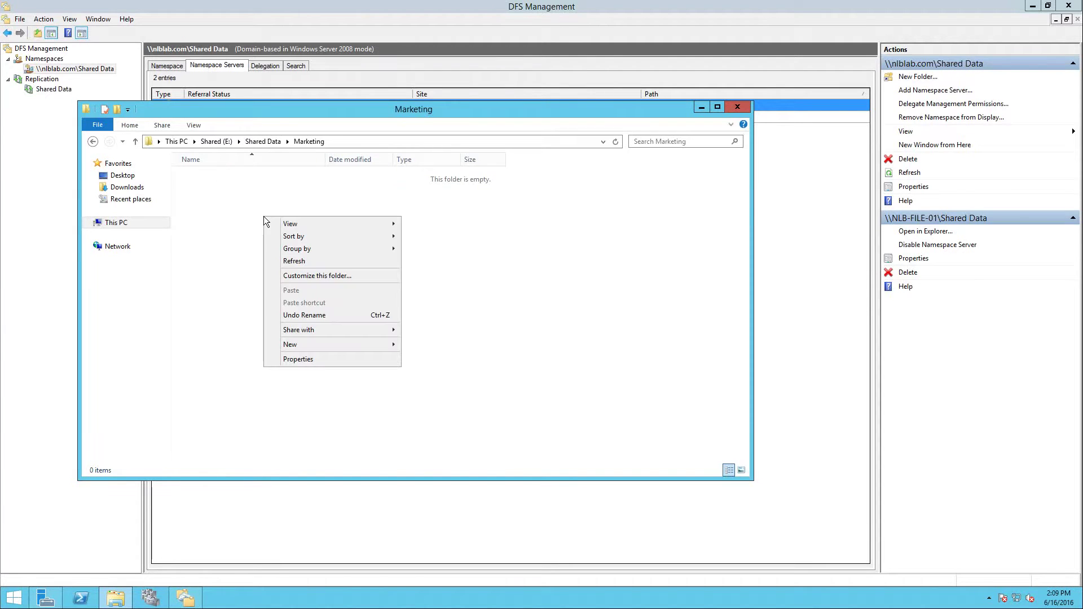
{"action": "mouse_move", "coordinate": [322, 346]}
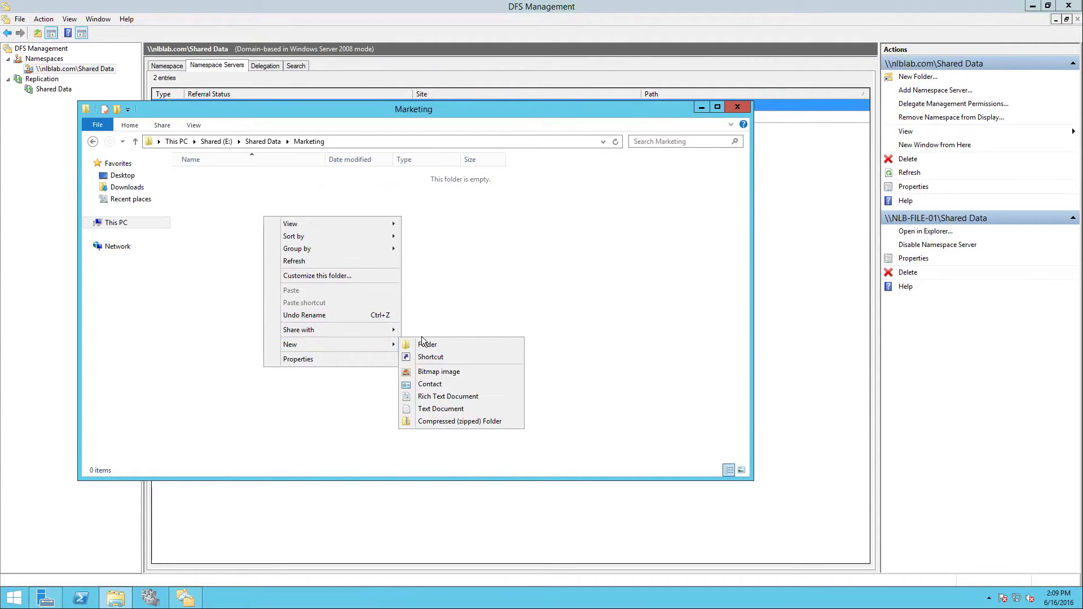
{"action": "left_click", "coordinate": [443, 410]}
{"action": "key", "text": "Return"}
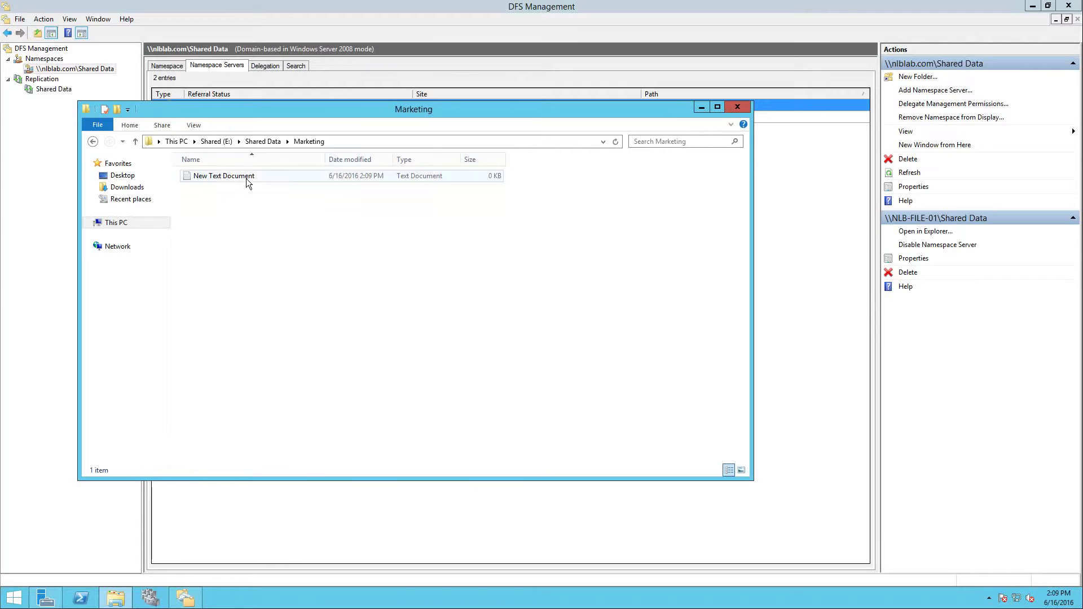
{"action": "left_click", "coordinate": [266, 141]}
{"action": "double_click", "coordinate": [208, 186]}
{"action": "left_click", "coordinate": [348, 268]}
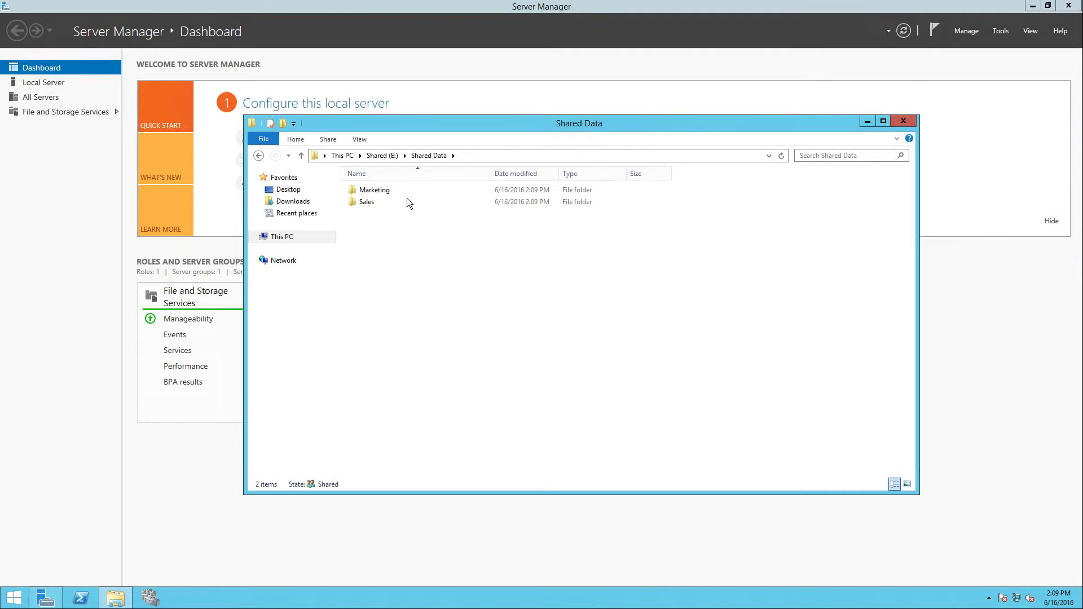
Type 'Sales Document' into the Sales folder's New Text Document and save it
{"action": "double_click", "coordinate": [398, 189]}
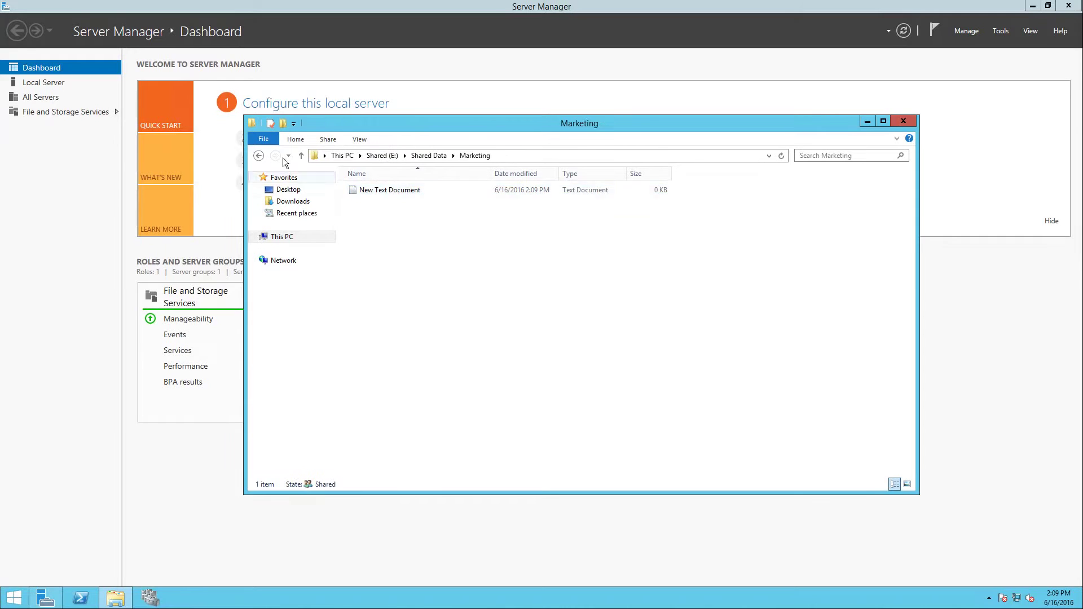
{"action": "left_click", "coordinate": [258, 156]}
{"action": "double_click", "coordinate": [384, 203]}
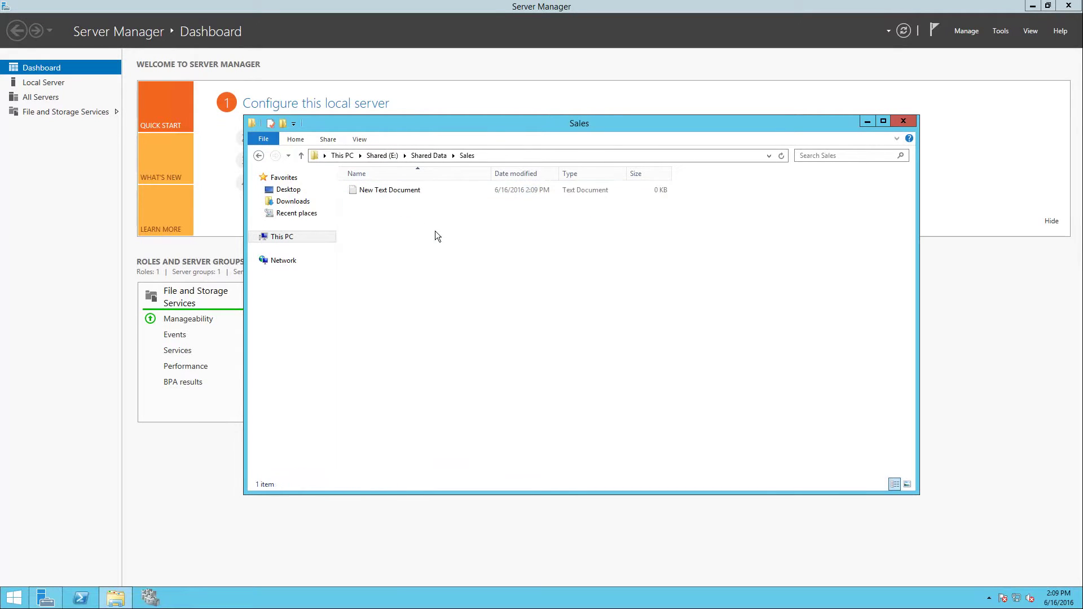
{"action": "double_click", "coordinate": [398, 191]}
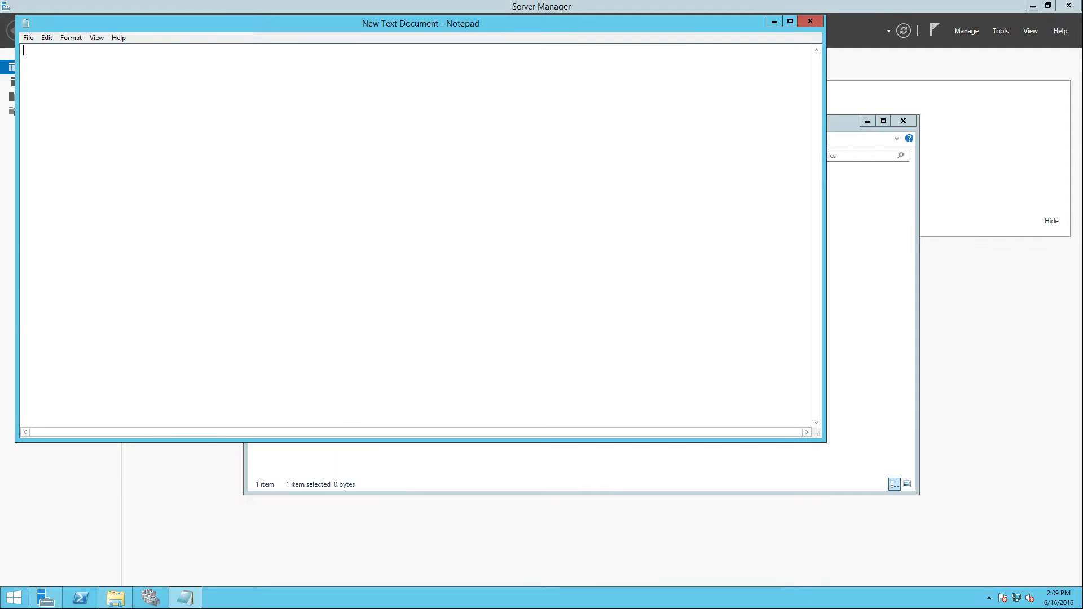
{"action": "type", "text": "Sales Document"}
{"action": "key", "text": "shift+Left"}
{"action": "key", "text": "shift+Left"}
{"action": "key", "text": "shift+Left"}
{"action": "key", "text": "shift+Left"}
{"action": "key", "text": "shift+Left"}
{"action": "key", "text": "shift+Left"}
{"action": "key", "text": "shift+Left"}
{"action": "key", "text": "shift+Left"}
{"action": "key", "text": "shift+Left"}
{"action": "key", "text": "shift+Left"}
{"action": "key", "text": "shift+Left"}
{"action": "key", "text": "shift+Left"}
{"action": "key", "text": "shift+Left"}
{"action": "key", "text": "shift+Left"}
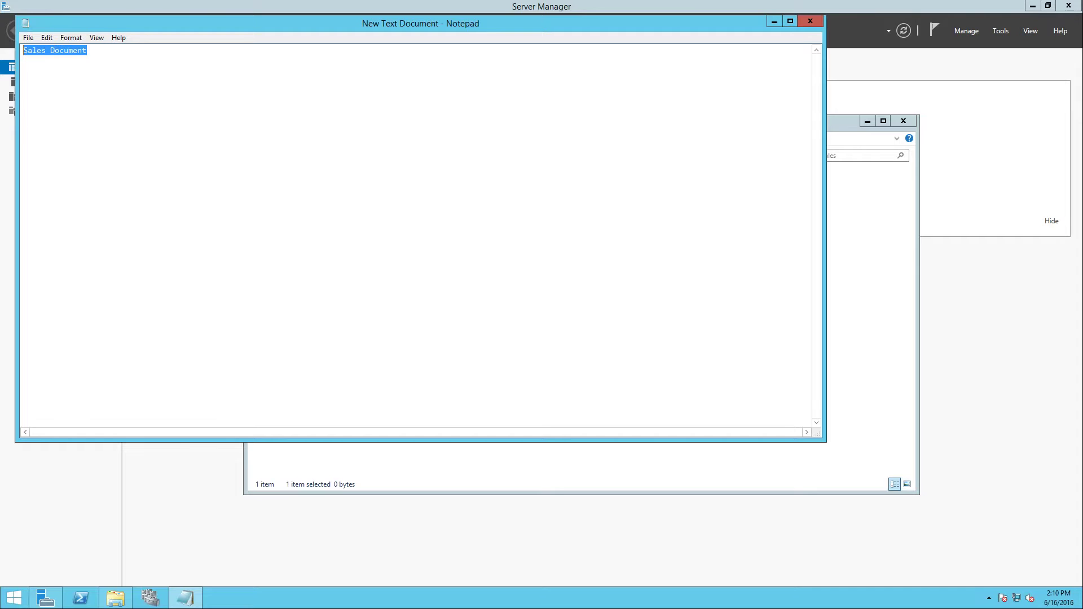
{"action": "left_click", "coordinate": [808, 23]}
Type 'Marketing Document' into the Marketing folder's New Text Document and save it
{"action": "left_click", "coordinate": [435, 157]}
{"action": "double_click", "coordinate": [394, 189]}
{"action": "double_click", "coordinate": [389, 192]}
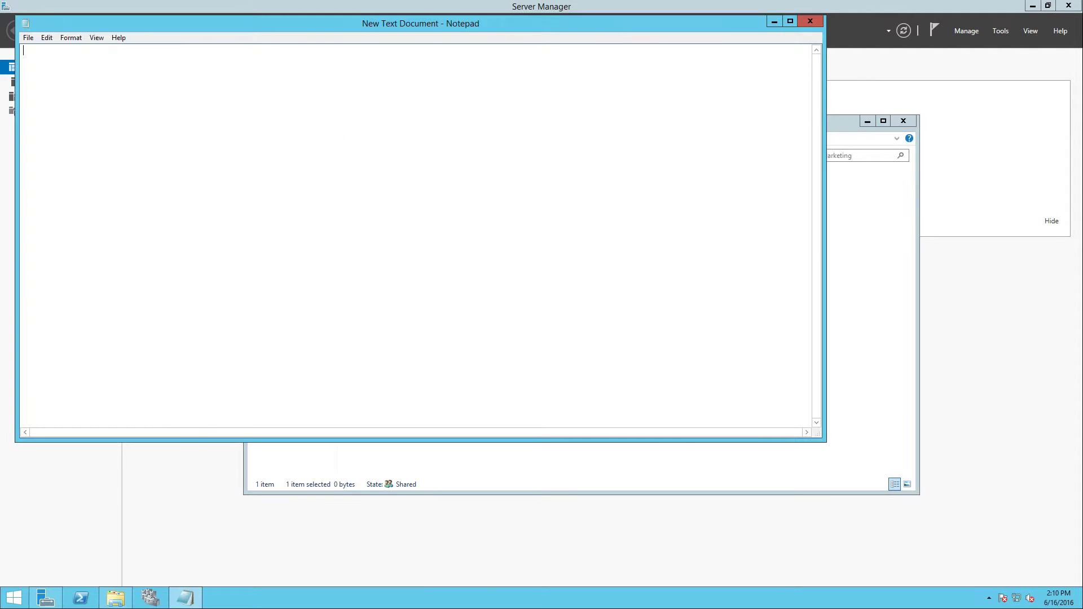
{"action": "type", "text": "Marketing Document"}
{"action": "key", "text": "ctrl+s"}
{"action": "left_click", "coordinate": [808, 26]}
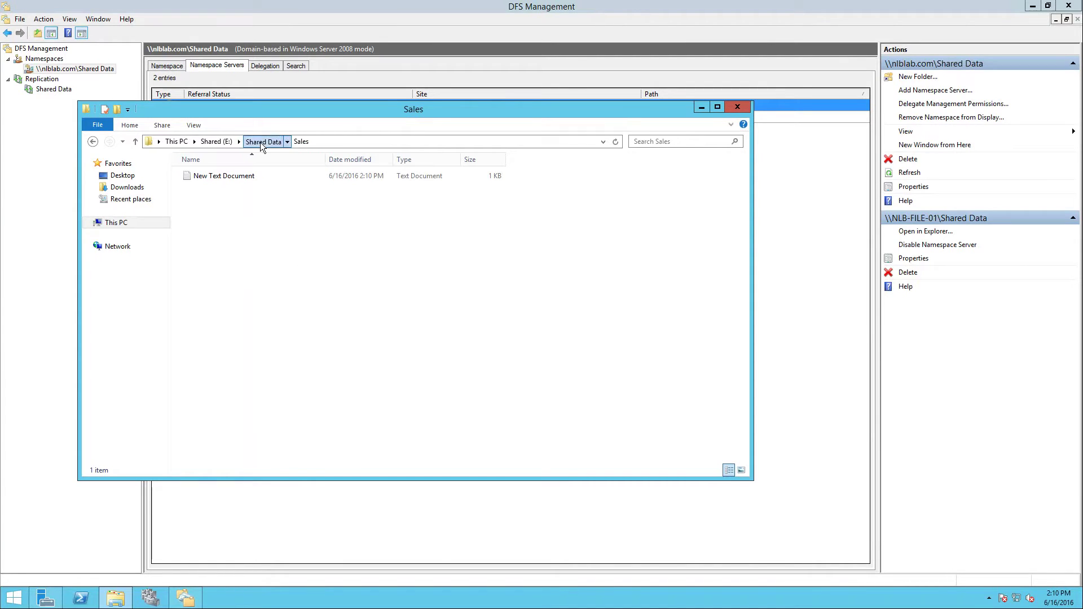
Reopen Marketing's New Text Document to verify it reads 'Marketing Document'
{"action": "left_click", "coordinate": [260, 142]}
{"action": "double_click", "coordinate": [224, 176]}
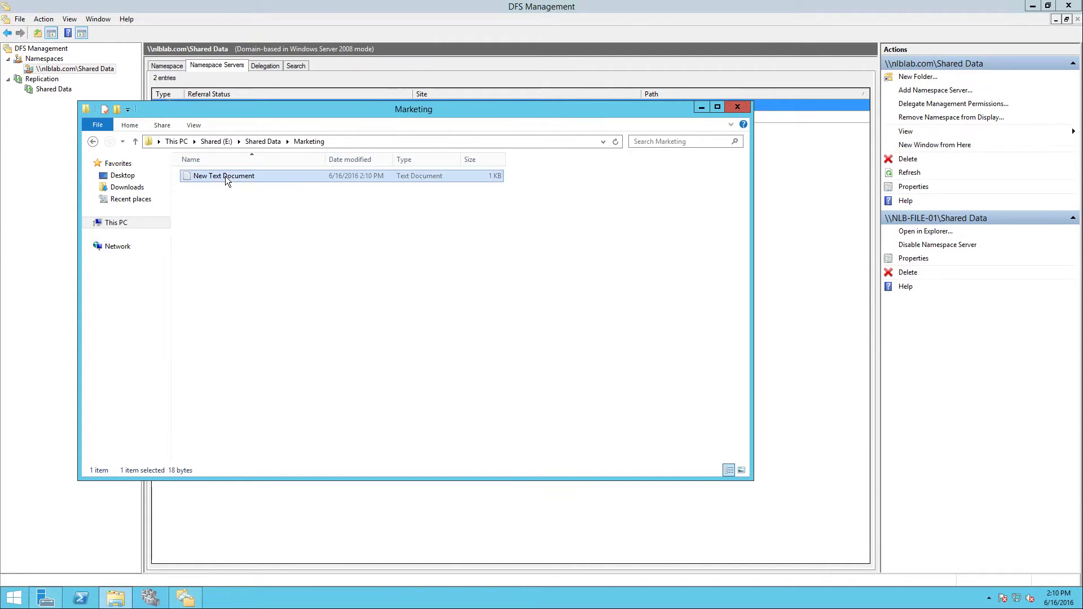
{"action": "double_click", "coordinate": [225, 176]}
{"action": "left_click_drag", "start_coordinate": [179, 123], "coordinate": [93, 125]}
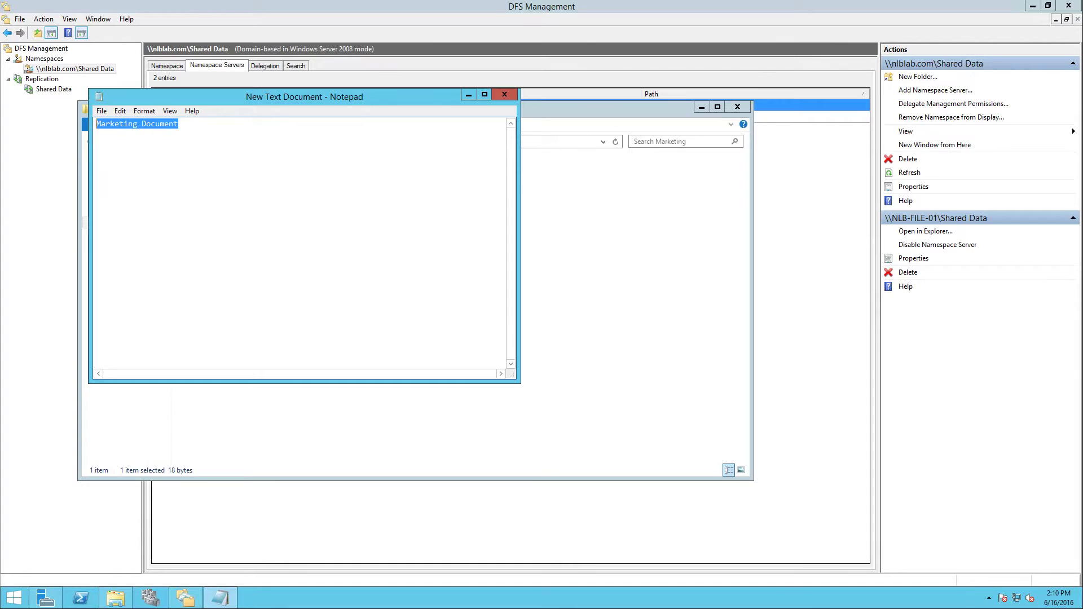
{"action": "left_click", "coordinate": [504, 95]}
Verify Sales' New Text Document reads 'Sales Document', then close the Explorer window
{"action": "left_click", "coordinate": [278, 140]}
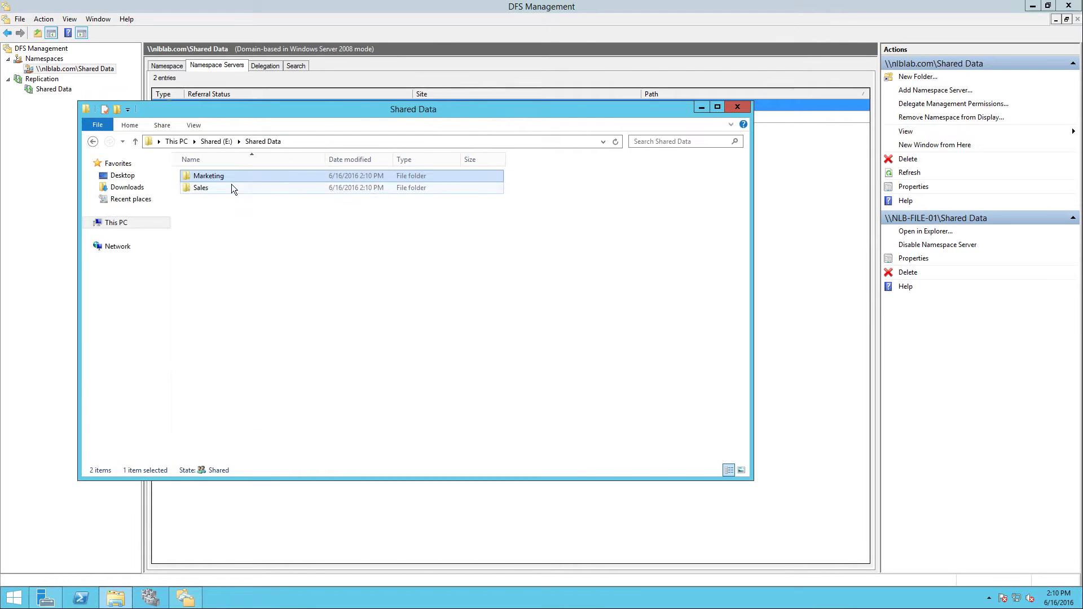
{"action": "double_click", "coordinate": [224, 184]}
{"action": "double_click", "coordinate": [216, 176]}
{"action": "left_click_drag", "start_coordinate": [165, 124], "coordinate": [65, 136]}
{"action": "left_click", "coordinate": [506, 95]}
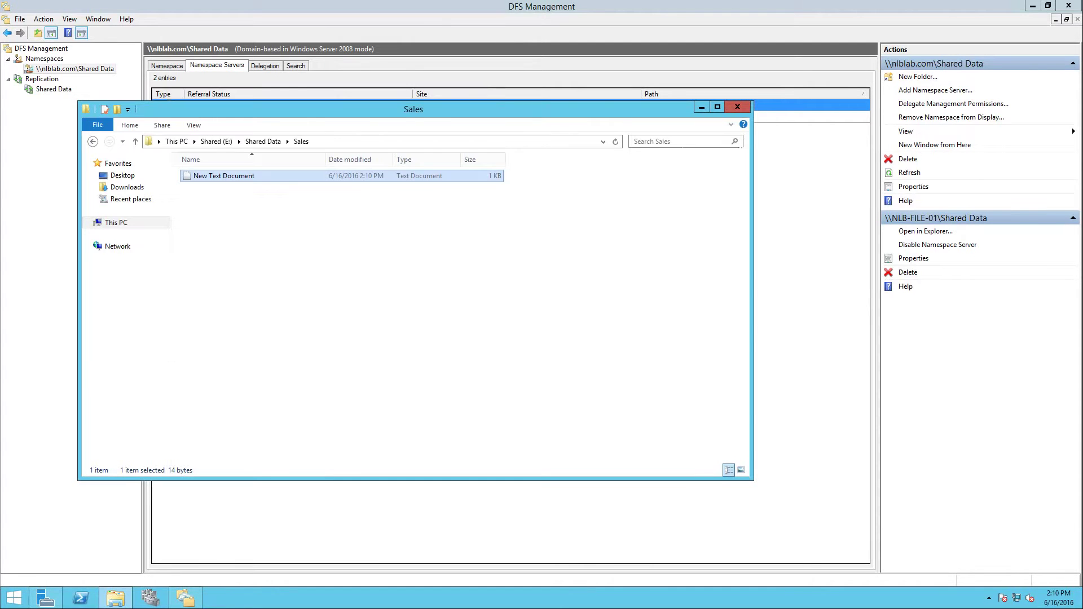
{"action": "left_click", "coordinate": [737, 107]}
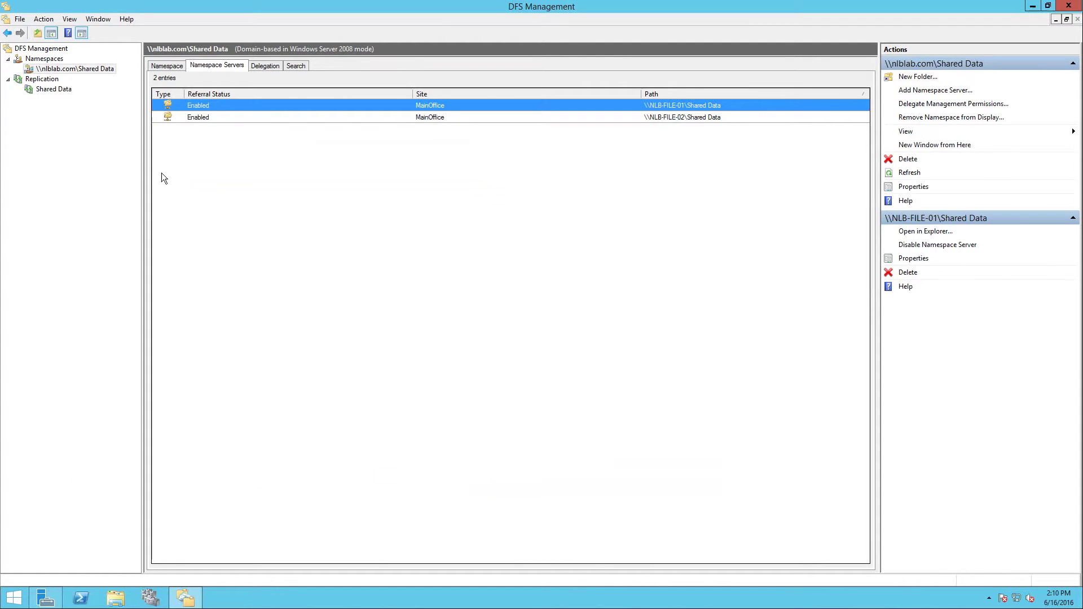
{"action": "left_click", "coordinate": [51, 90]}
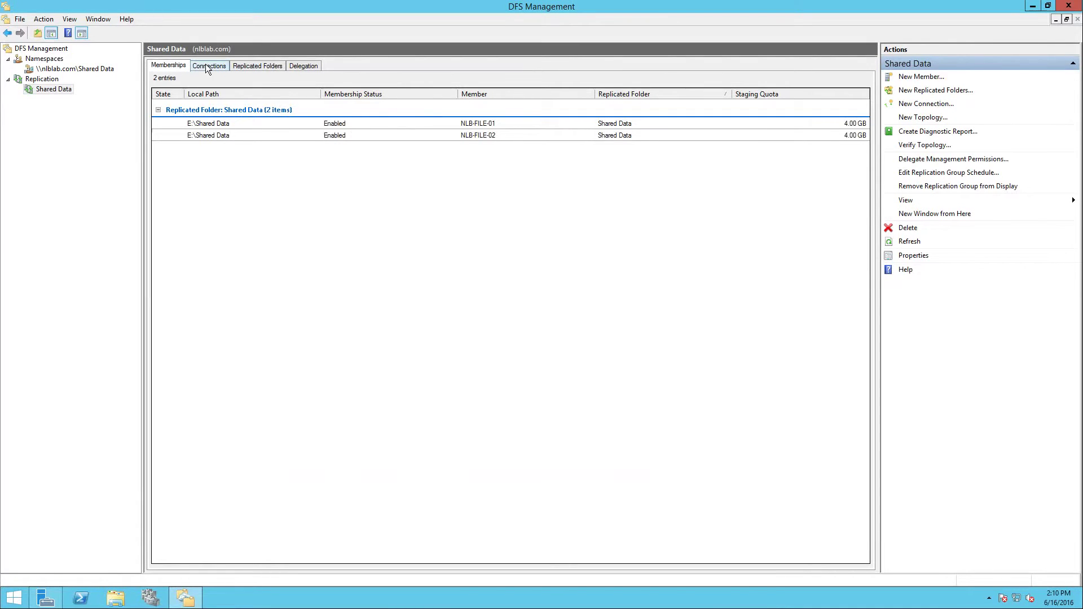
{"action": "left_click", "coordinate": [61, 70]}
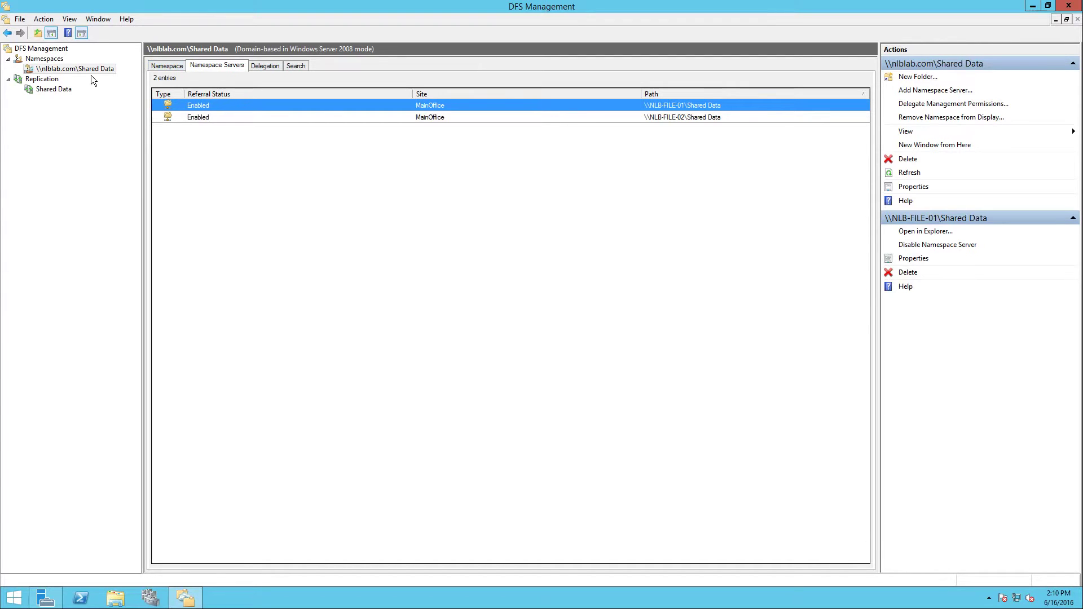
{"action": "left_click", "coordinate": [167, 68]}
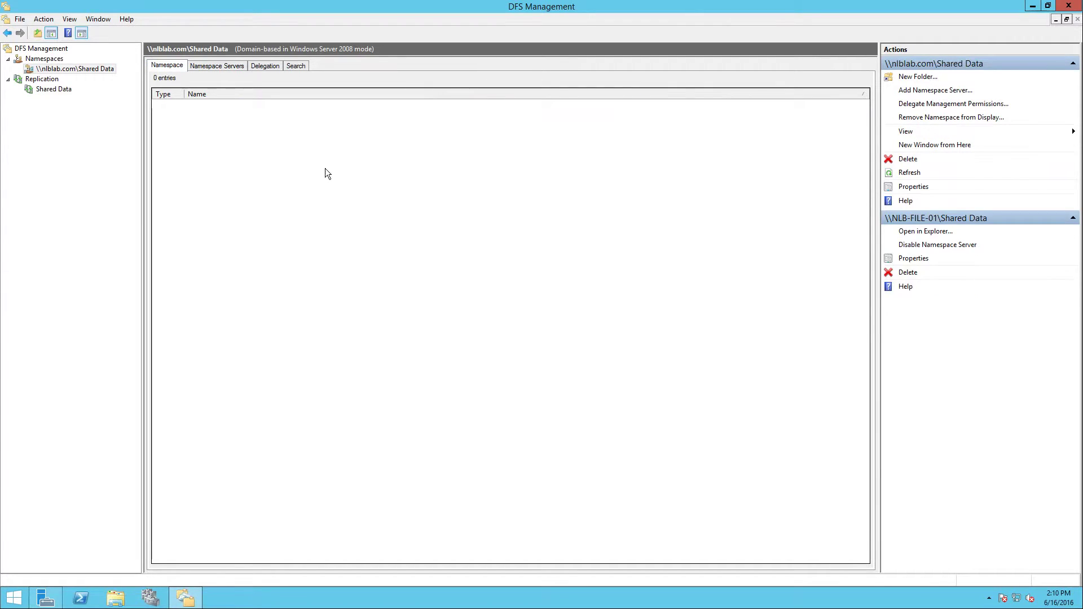
{"action": "left_click", "coordinate": [213, 65]}
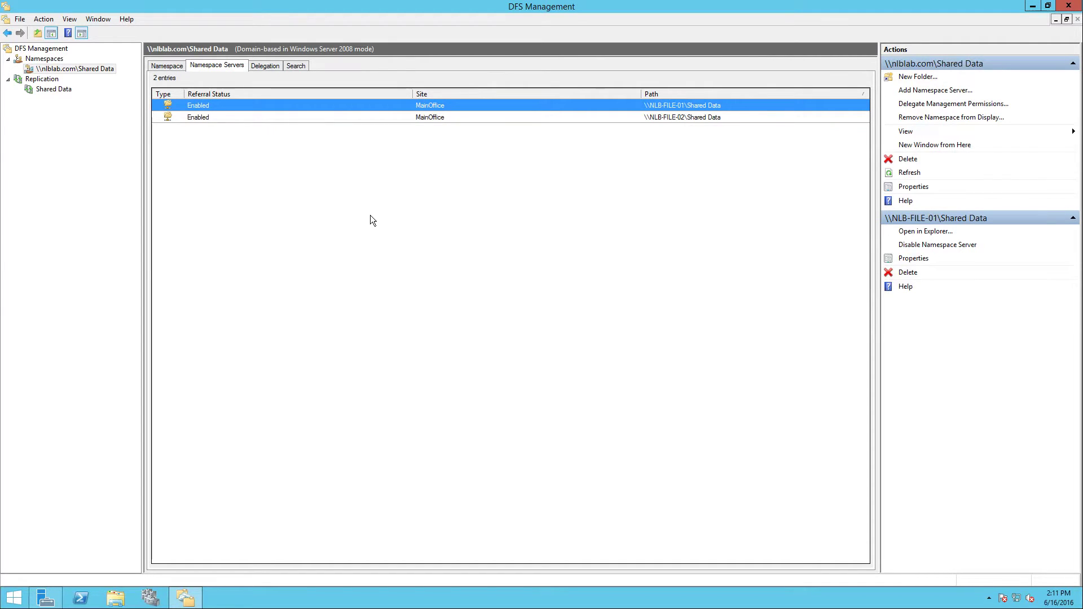
Select the NLB-FILE-02 entry in the DFS namespace servers list
{"action": "left_click", "coordinate": [214, 115]}
{"action": "key", "text": "Up"}
{"action": "left_click", "coordinate": [211, 117]}
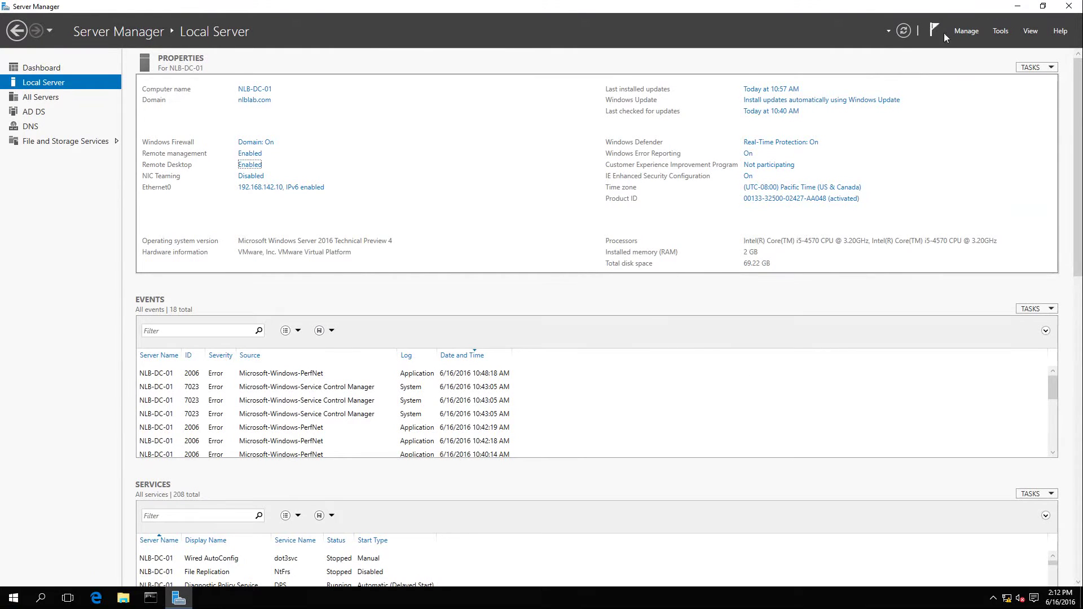
Open Active Directory Sites and Services full-screen and find subnet 192.168.142.0/24 and its site
{"action": "left_click", "coordinate": [998, 32]}
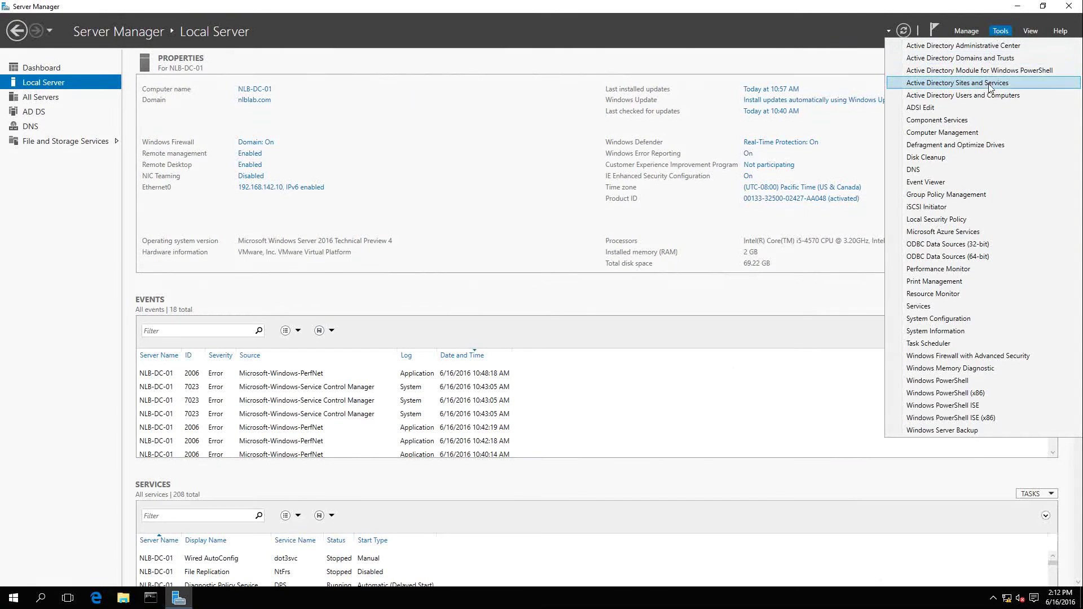
{"action": "left_click", "coordinate": [900, 154]}
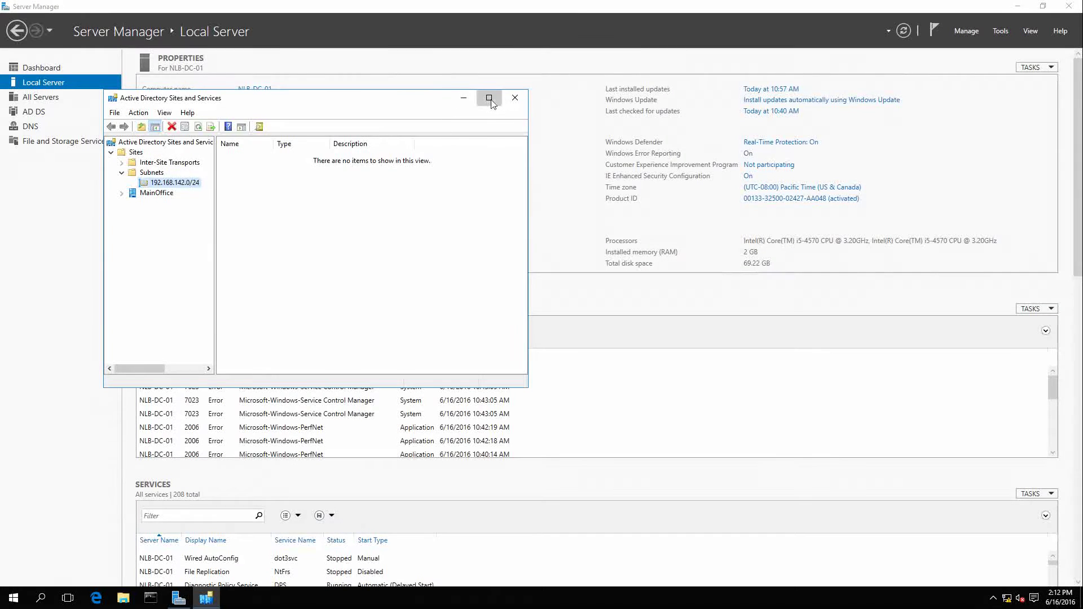
{"action": "left_click", "coordinate": [488, 98]}
{"action": "left_click", "coordinate": [18, 80]}
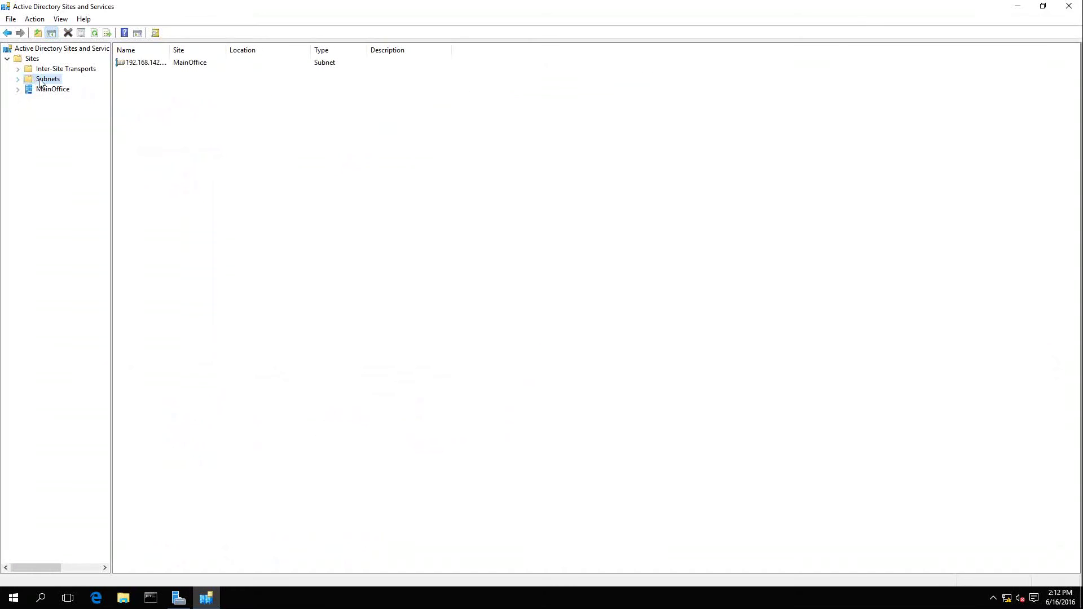
{"action": "left_click", "coordinate": [19, 80]}
{"action": "left_click", "coordinate": [49, 90]}
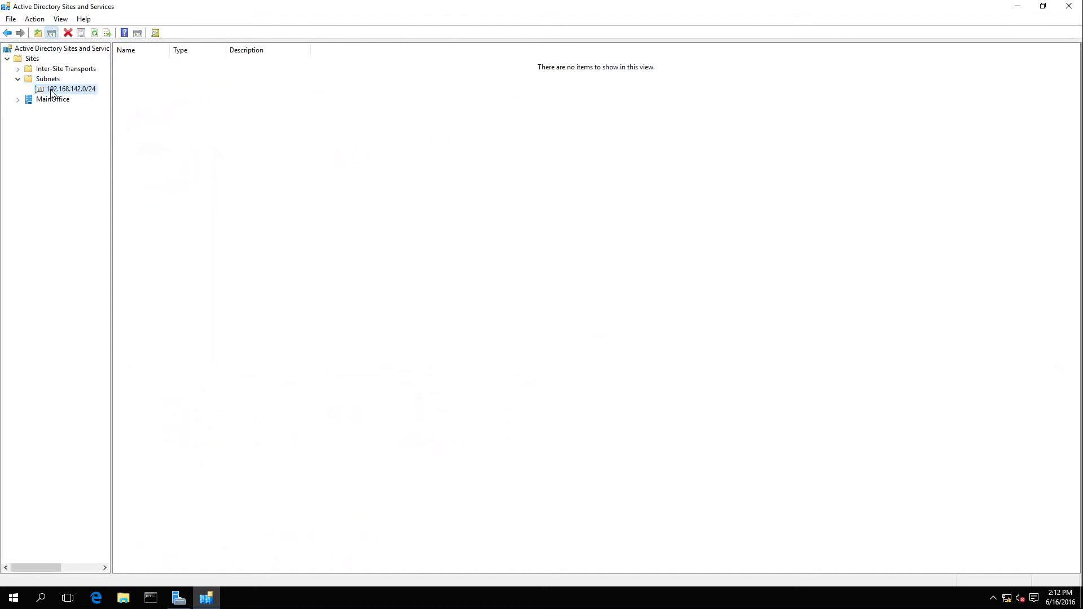
{"action": "left_click", "coordinate": [56, 79]}
{"action": "left_click", "coordinate": [189, 64]}
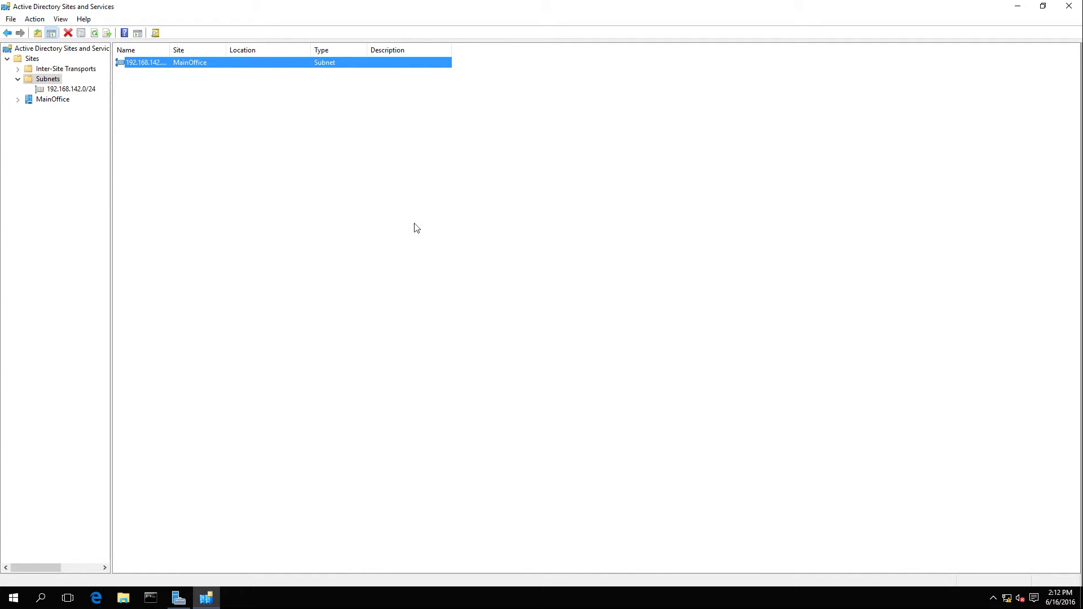
Expand and review the MainOffice site's contents
{"action": "left_click", "coordinate": [39, 100]}
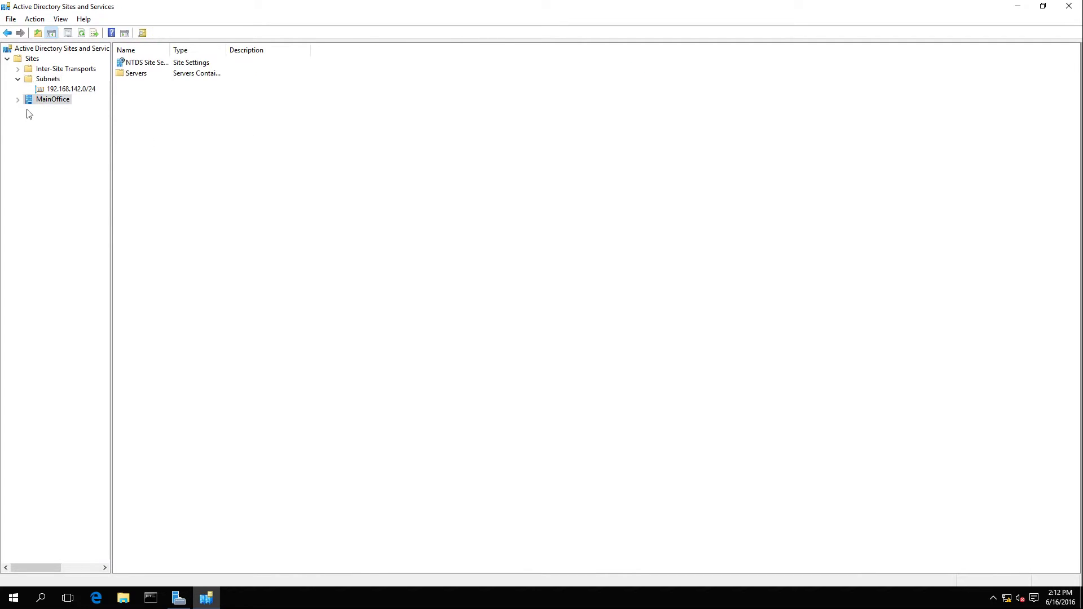
{"action": "left_click", "coordinate": [17, 100]}
{"action": "left_click", "coordinate": [18, 100]}
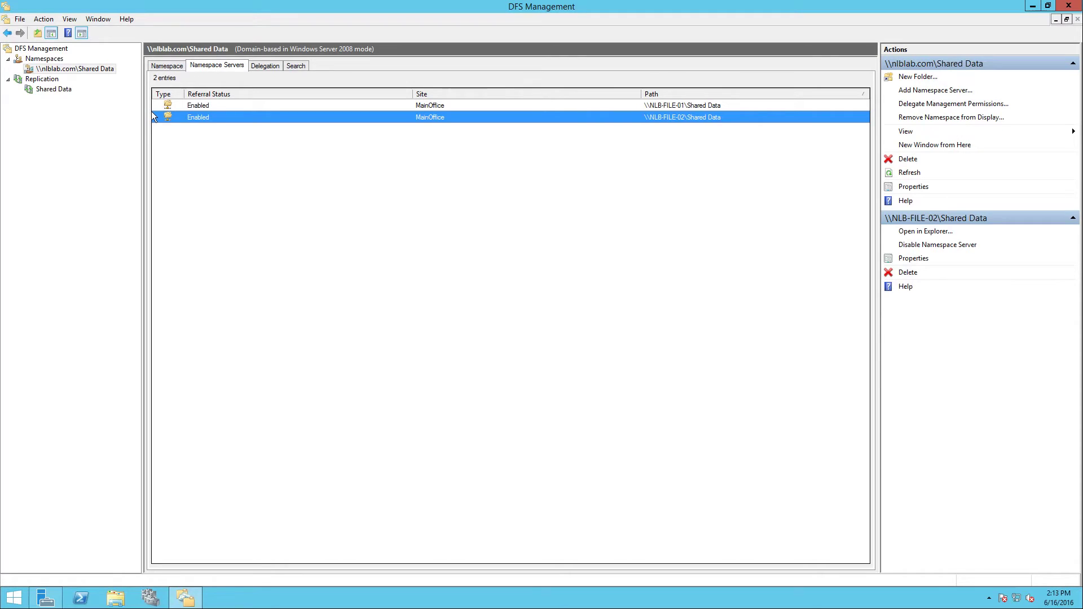
Select NLB-FILE-01 in DFS Management, then bring up File Explorer on the Windows 10 client
{"action": "left_click", "coordinate": [203, 107]}
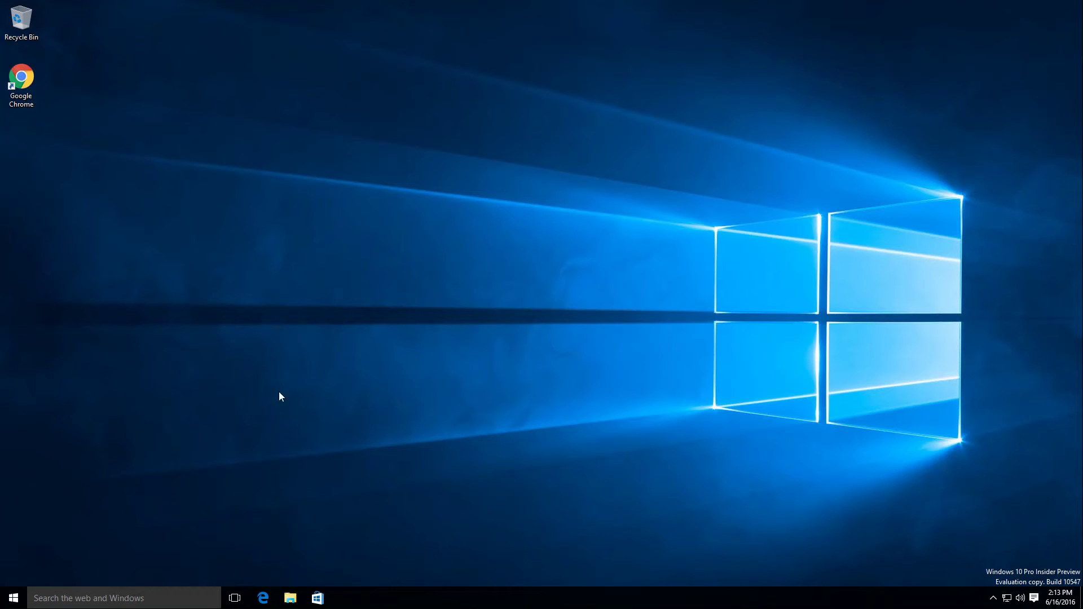
{"action": "left_click", "coordinate": [289, 598]}
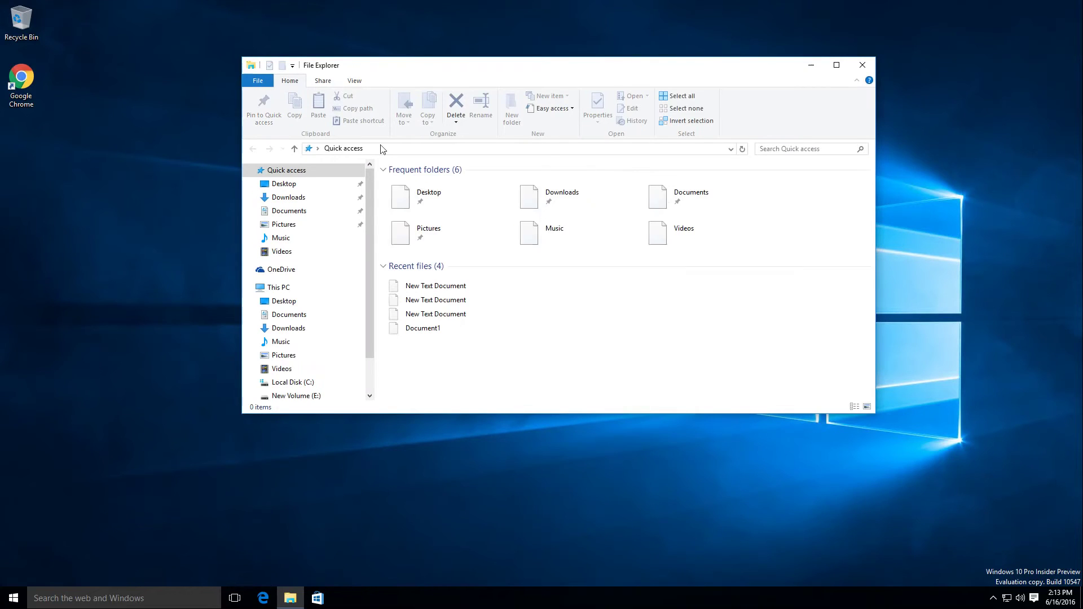
Map the \\nlblab.com\Shared Data namespace as network drive S:
{"action": "left_click", "coordinate": [275, 289]}
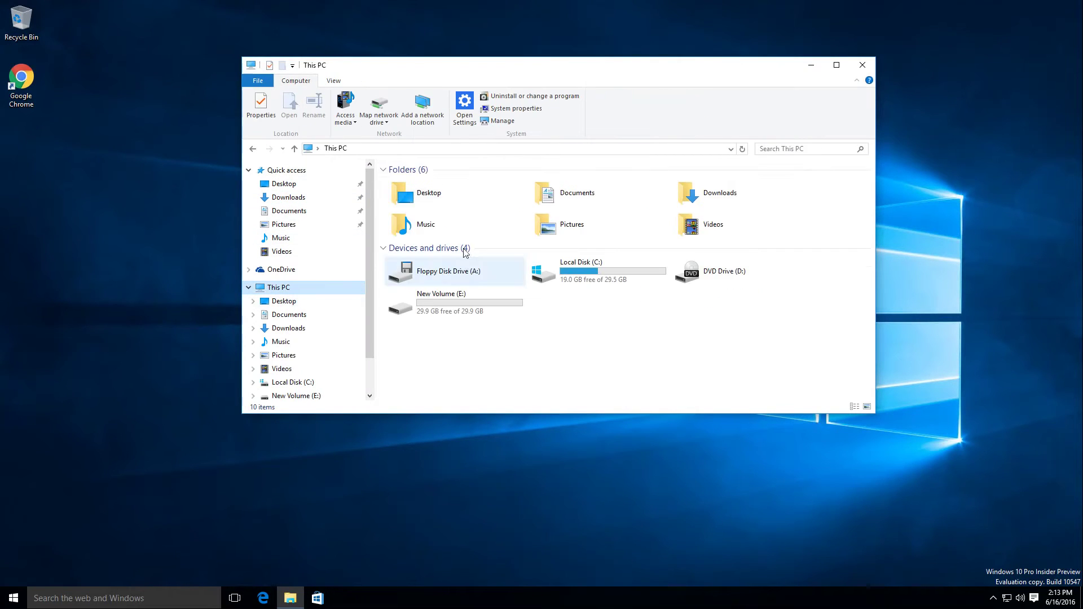
{"action": "left_click", "coordinate": [382, 125]}
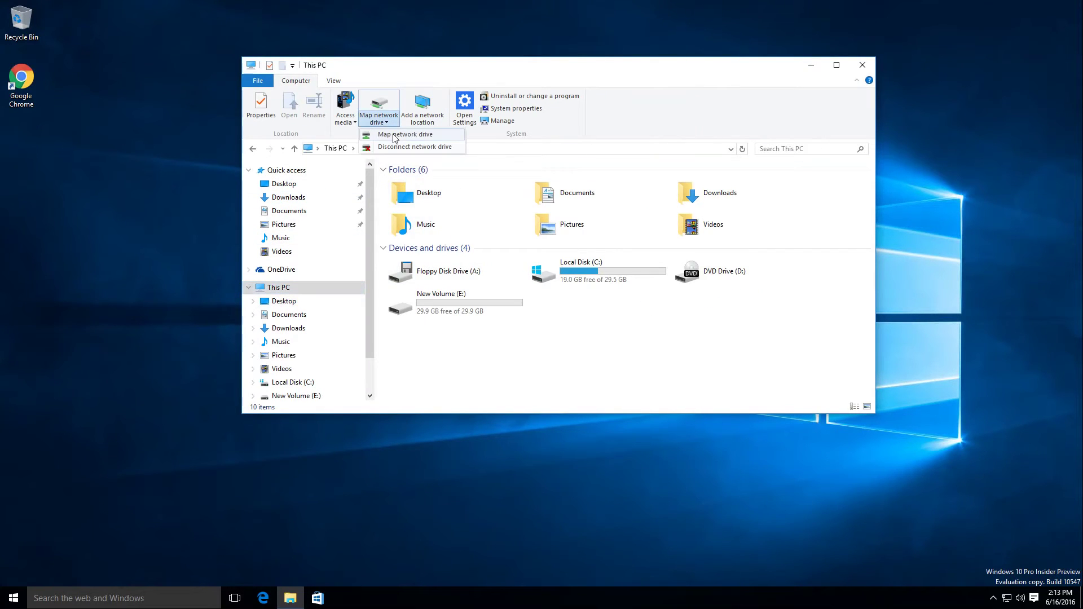
{"action": "left_click", "coordinate": [394, 146]}
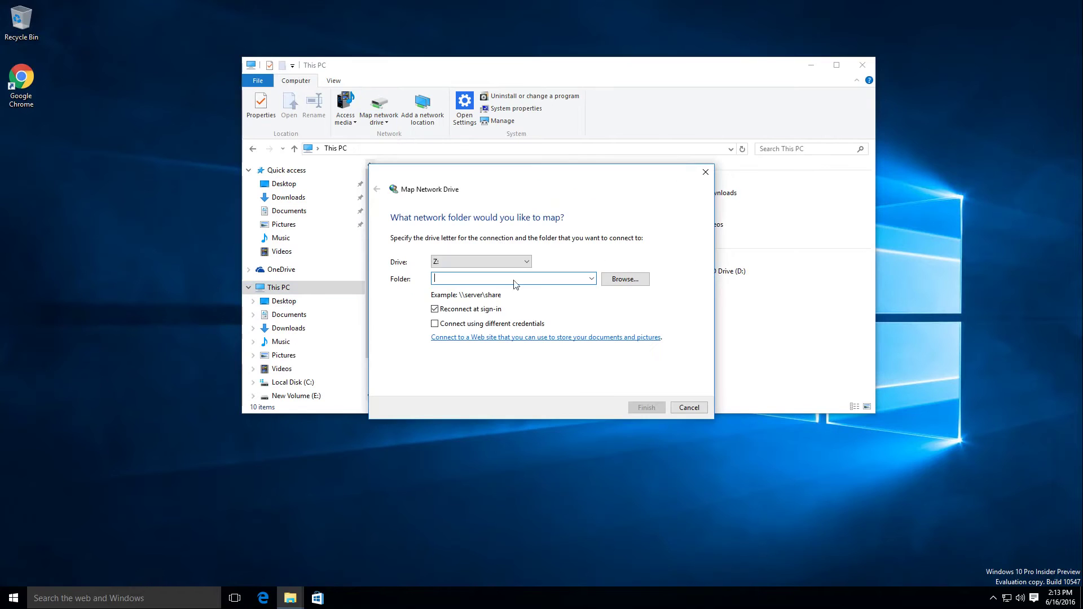
{"action": "left_click", "coordinate": [486, 262]}
{"action": "left_click", "coordinate": [454, 332]}
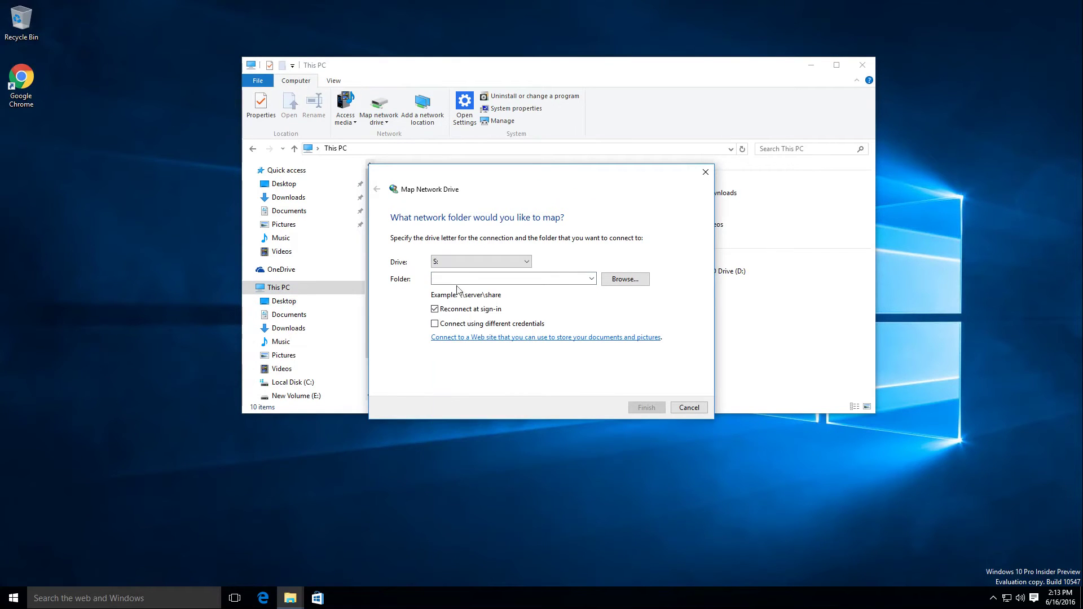
{"action": "type", "text": "\\\\"}
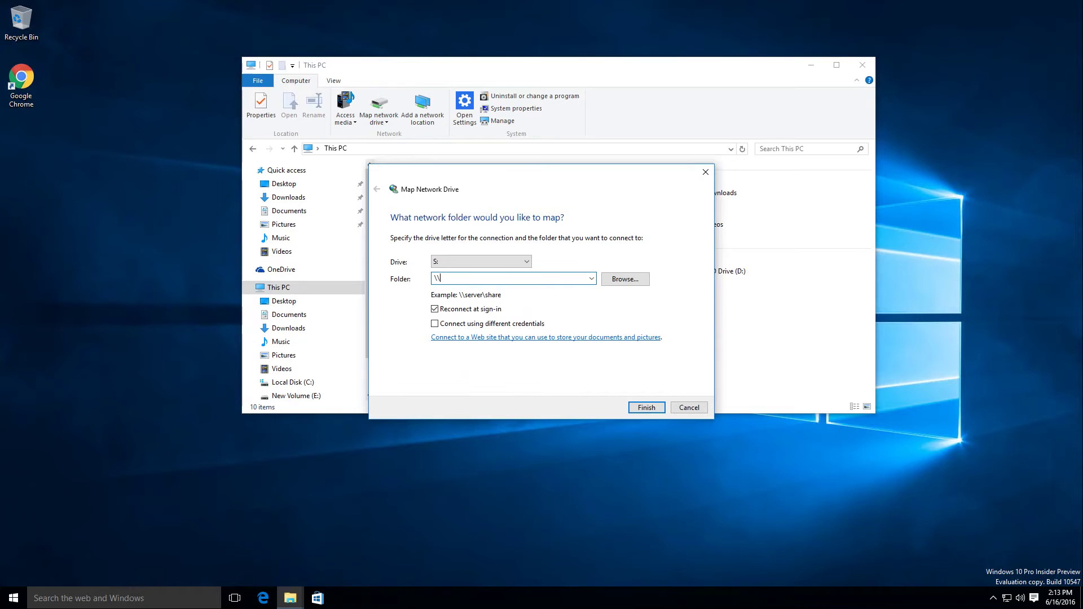
{"action": "type", "text": "nlbab.com\\Shar"}
{"action": "key", "text": "BackSpace"}
{"action": "key", "text": "BackSpace"}
{"action": "key", "text": "BackSpace"}
{"action": "type", "text": "haredData"}
{"action": "key", "text": "Return"}
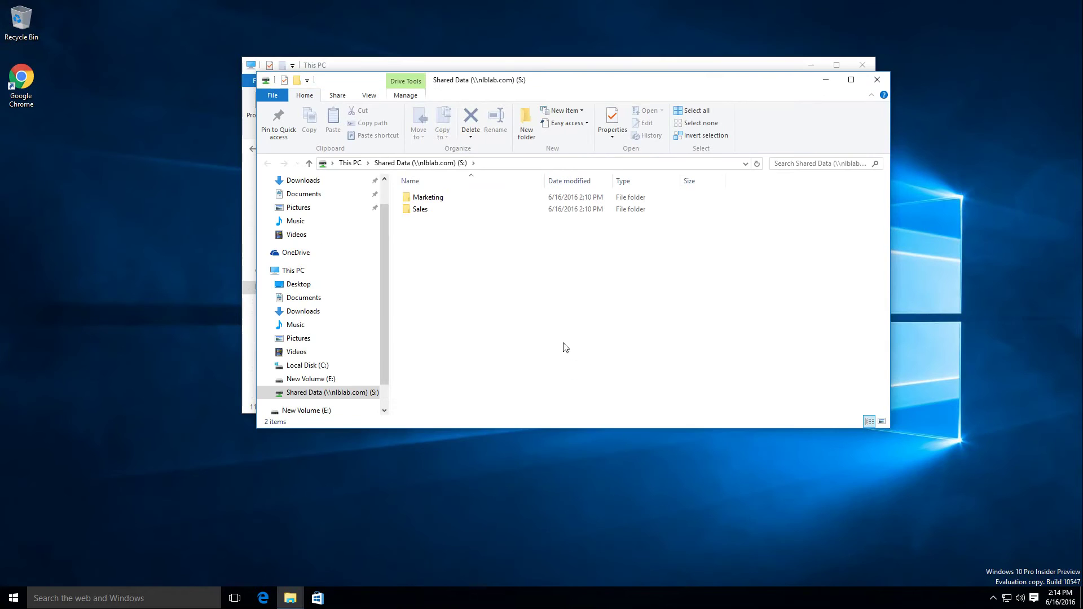
Check the Marketing folder on drive S: and return to the drive's root listing
{"action": "left_click_drag", "start_coordinate": [495, 86], "coordinate": [607, 169]}
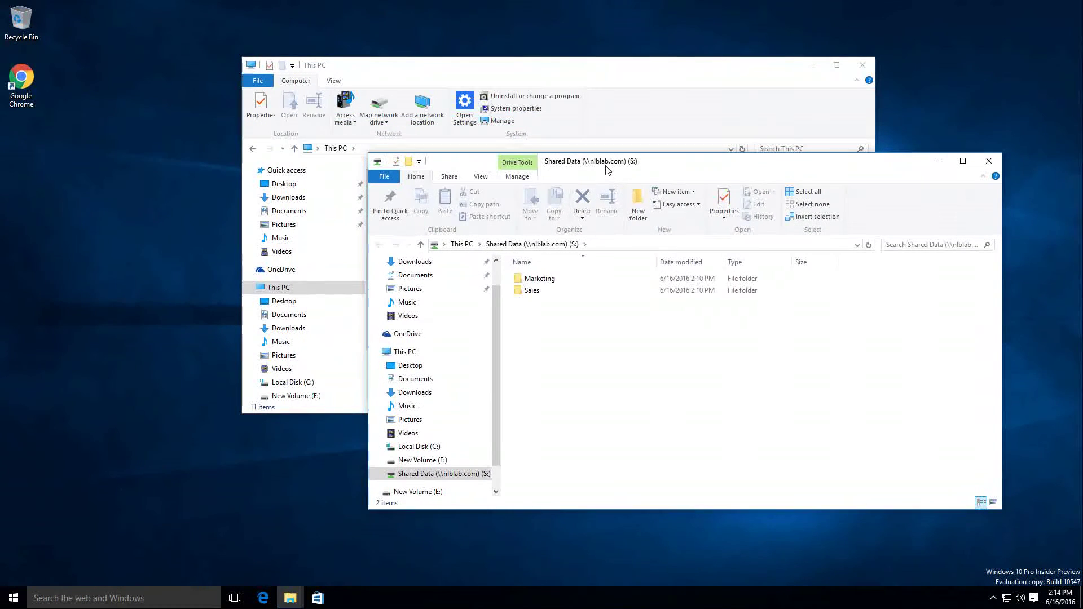
{"action": "double_click", "coordinate": [533, 278]}
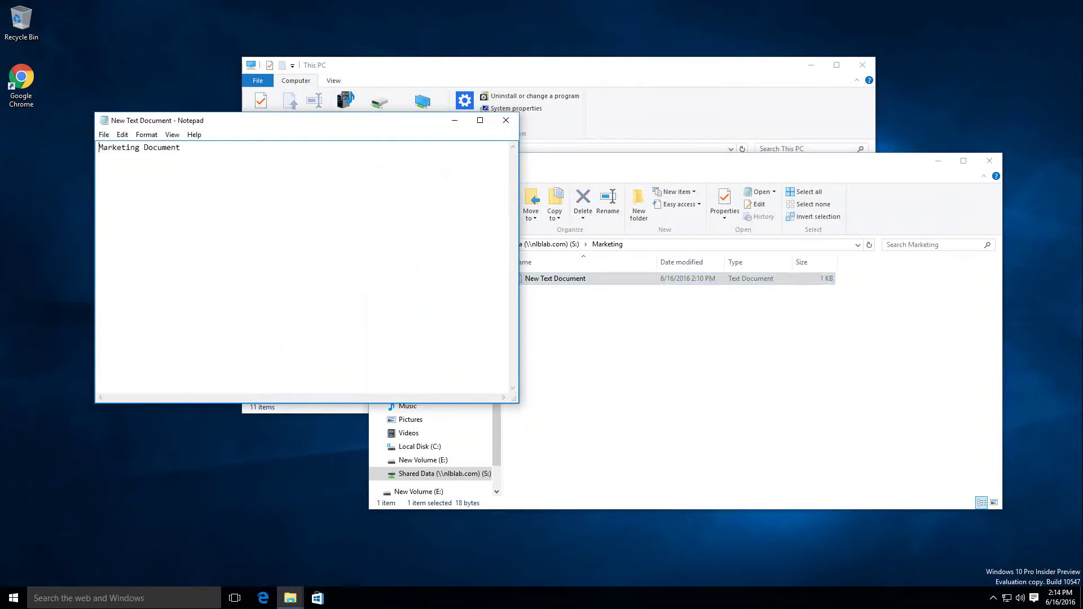
{"action": "left_click", "coordinate": [509, 120]}
{"action": "left_click", "coordinate": [550, 244]}
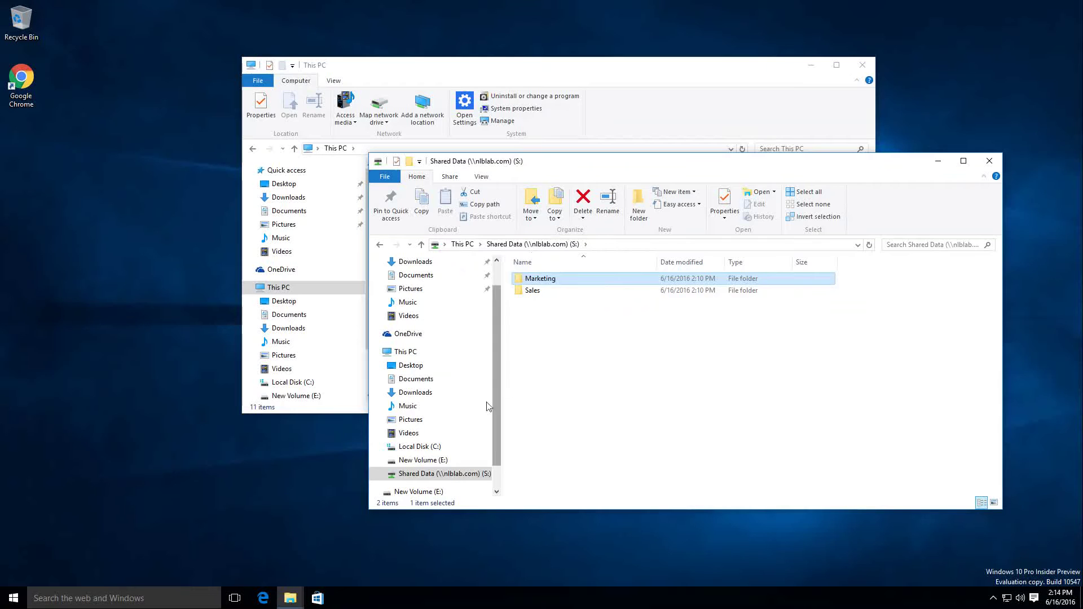
{"action": "left_click", "coordinate": [633, 376]}
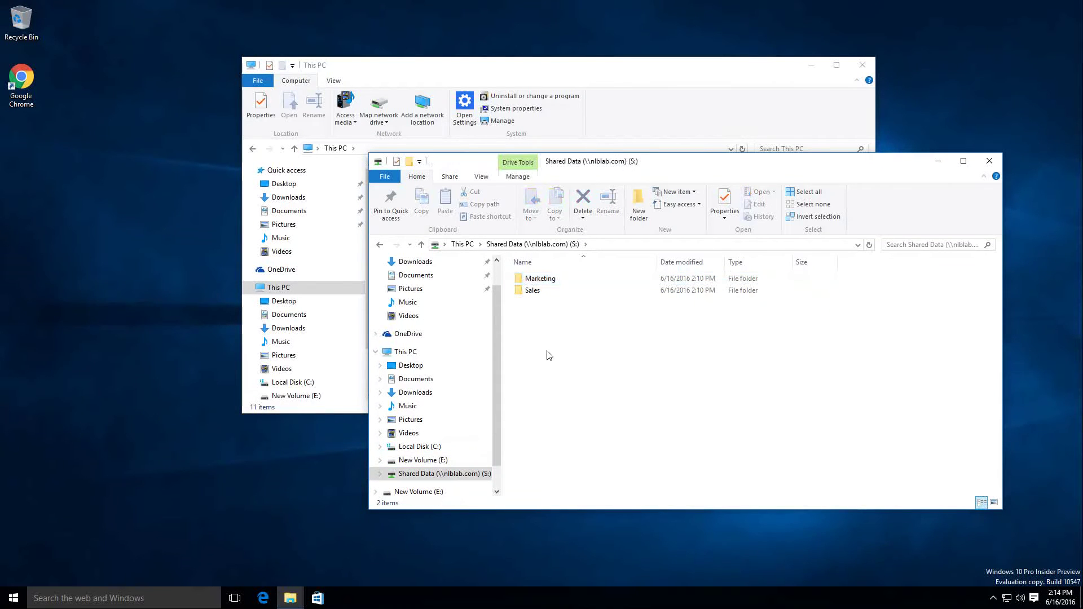
Open the Shared Data (S:) drive's properties on the DFS tab and widen the Path column
{"action": "right_click", "coordinate": [551, 348]}
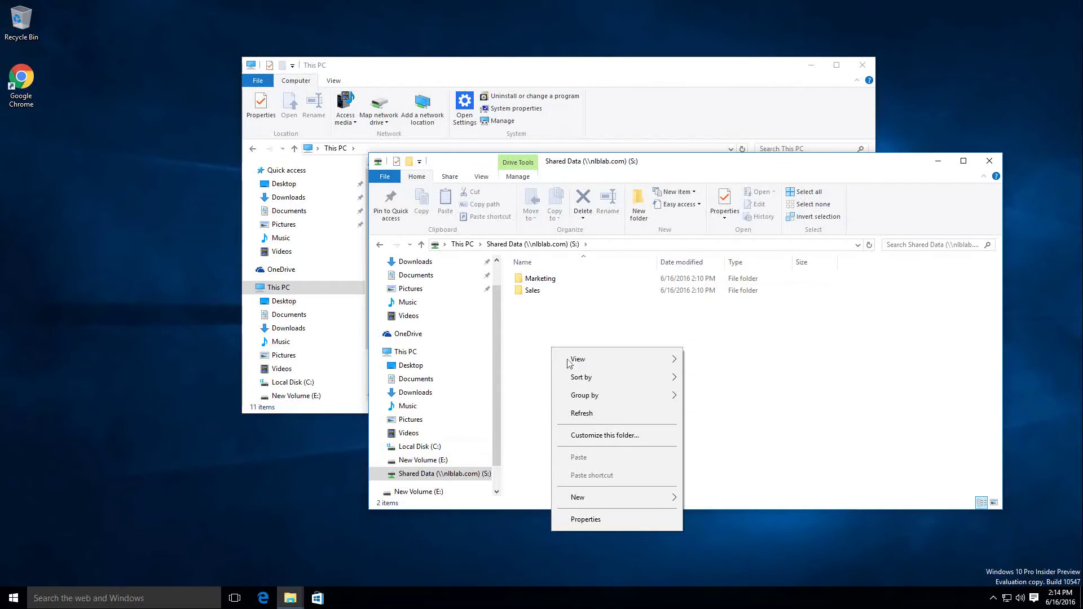
{"action": "left_click", "coordinate": [600, 517]}
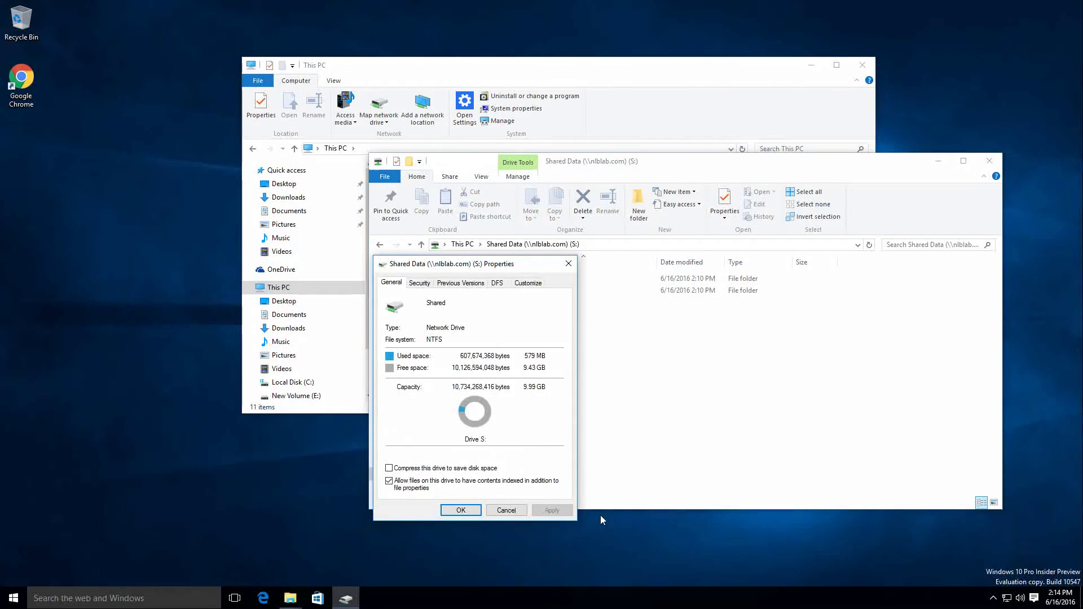
{"action": "left_click", "coordinate": [497, 284]}
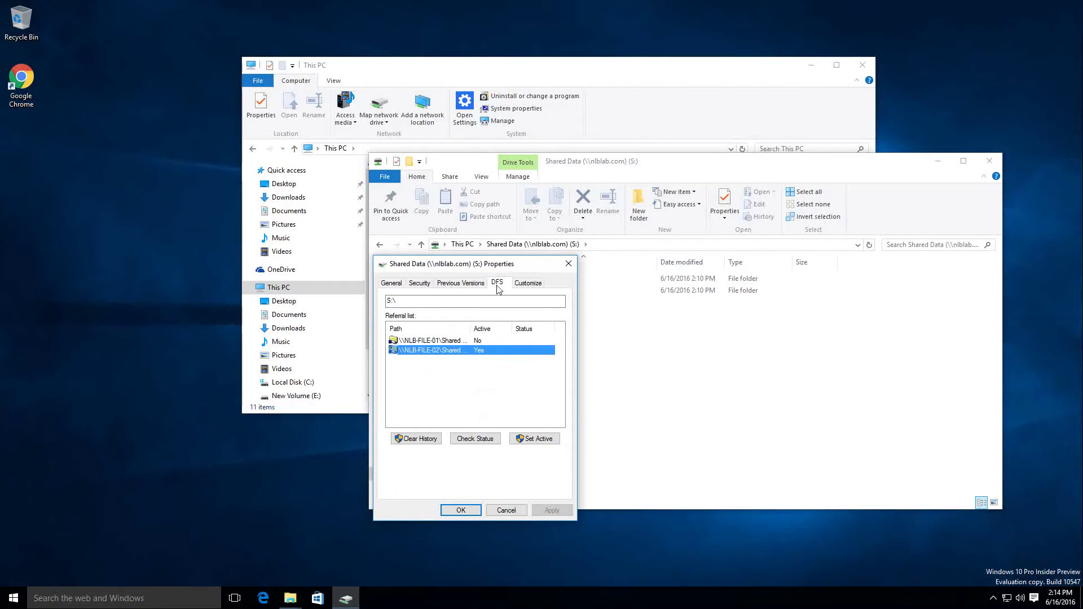
{"action": "left_click_drag", "start_coordinate": [469, 328], "coordinate": [512, 326]}
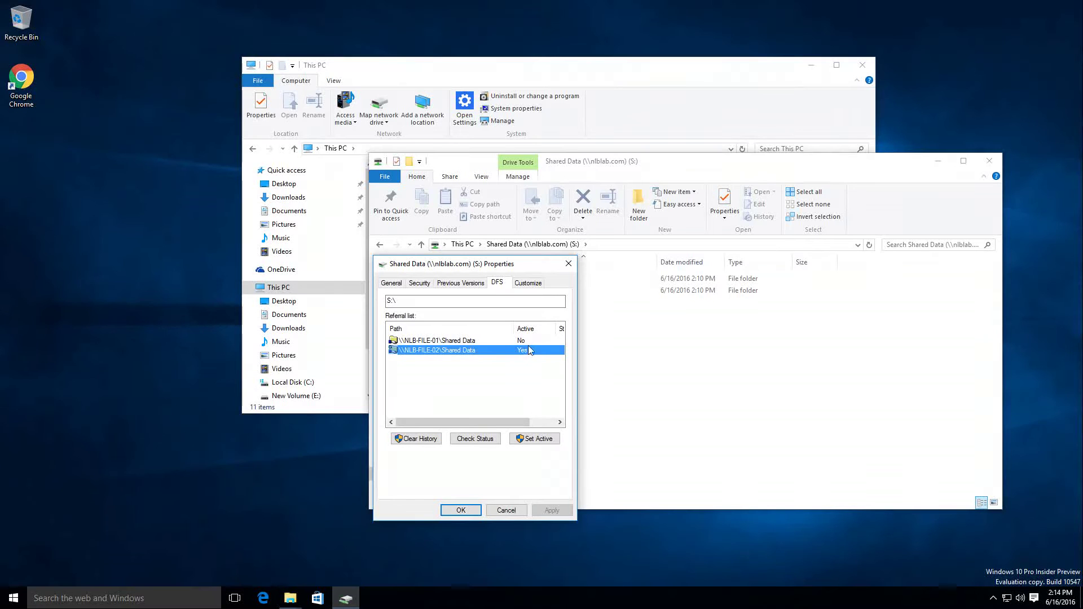
{"action": "left_click_drag", "start_coordinate": [507, 421], "coordinate": [546, 426]}
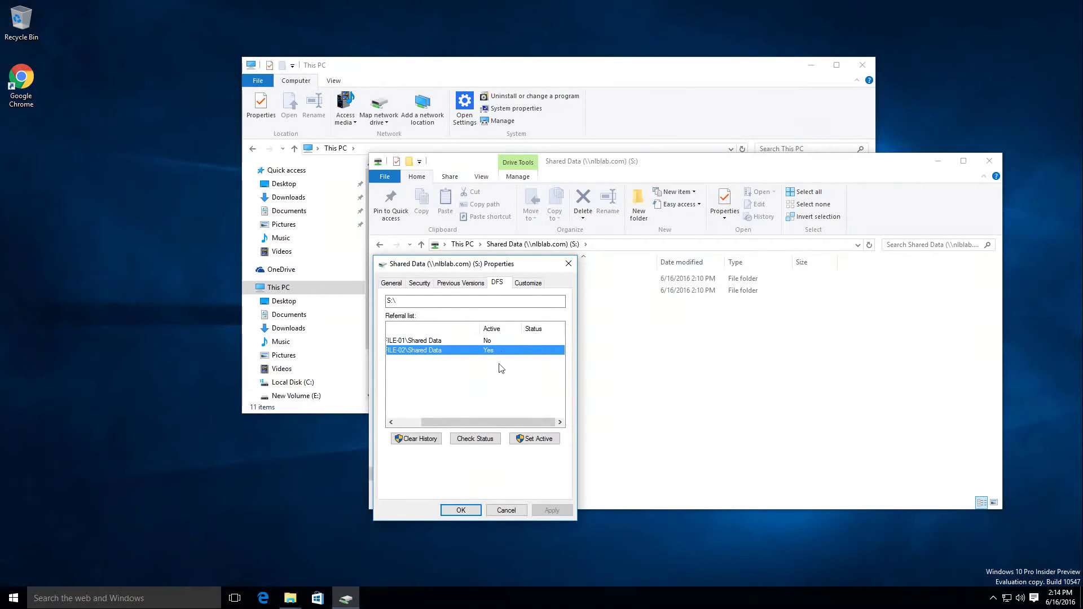
Check referral status, then make NLB-FILE-01 the active target and move the dialog aside
{"action": "left_click", "coordinate": [475, 439]}
{"action": "left_click", "coordinate": [489, 342]}
{"action": "left_click", "coordinate": [495, 439]}
{"action": "left_click", "coordinate": [487, 343]}
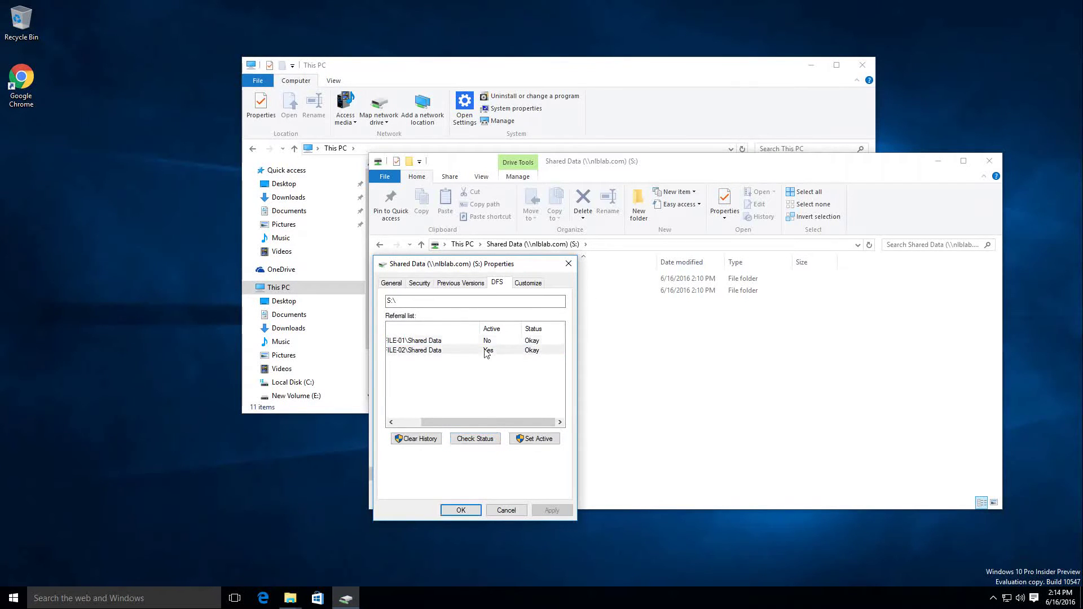
{"action": "left_click", "coordinate": [529, 440]}
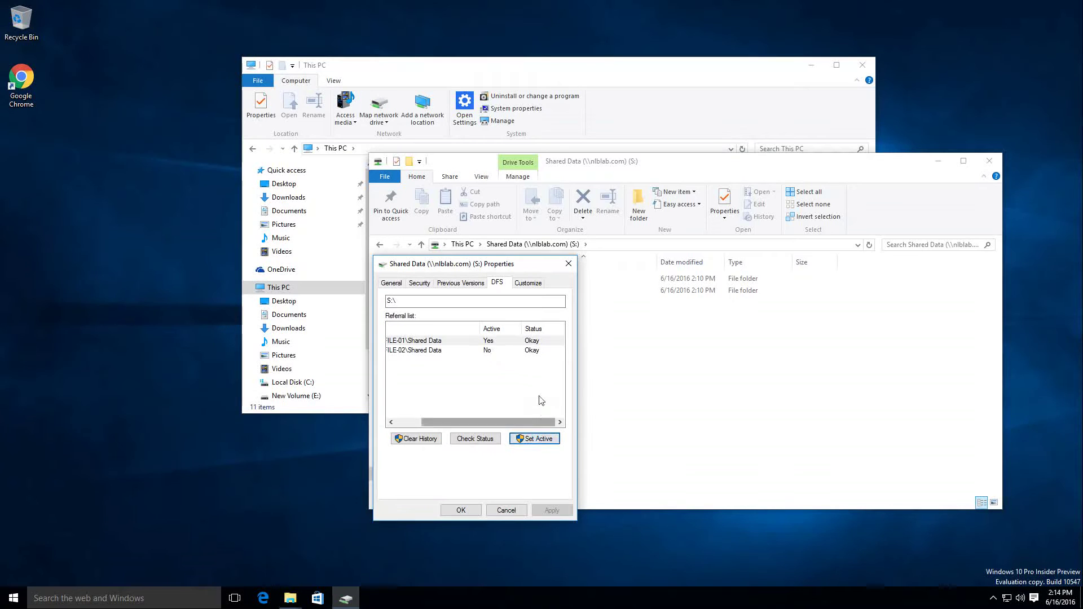
{"action": "left_click_drag", "start_coordinate": [519, 265], "coordinate": [301, 239]}
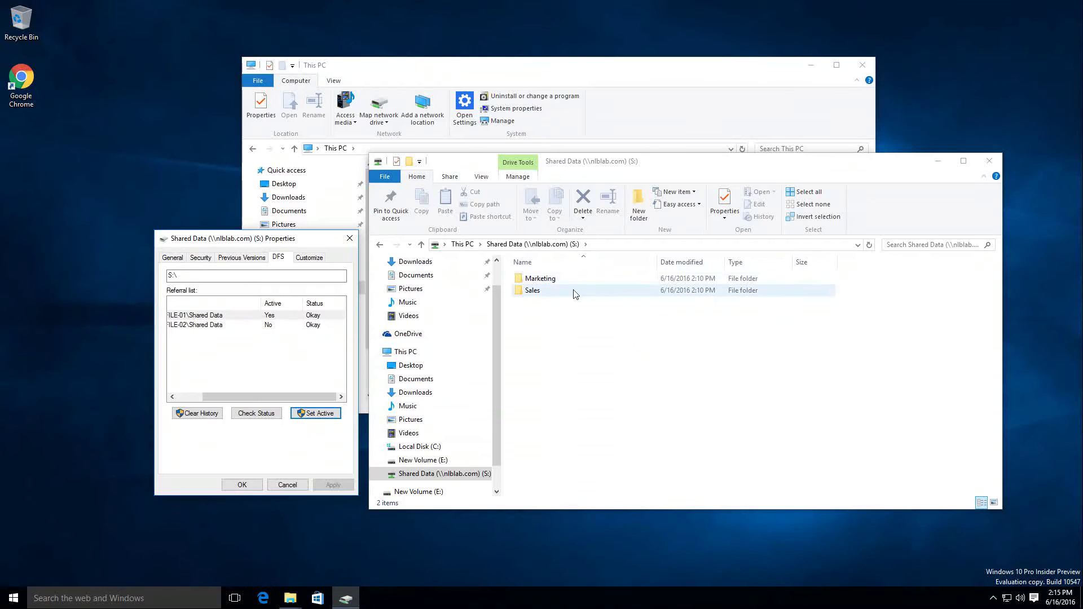
{"action": "left_click_drag", "start_coordinate": [270, 397], "coordinate": [245, 397]}
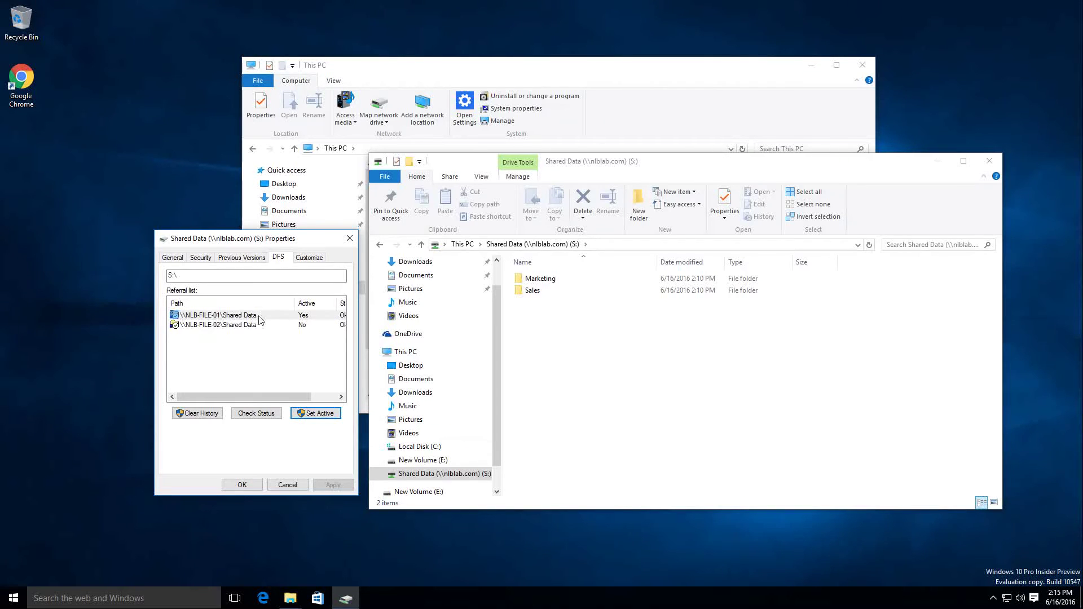
{"action": "left_click", "coordinate": [227, 326]}
{"action": "mouse_move", "coordinate": [251, 397]}
{"action": "left_mouse_down"}
{"action": "mouse_move", "coordinate": [351, 408]}
{"action": "mouse_move", "coordinate": [255, 398]}
{"action": "left_mouse_up"}
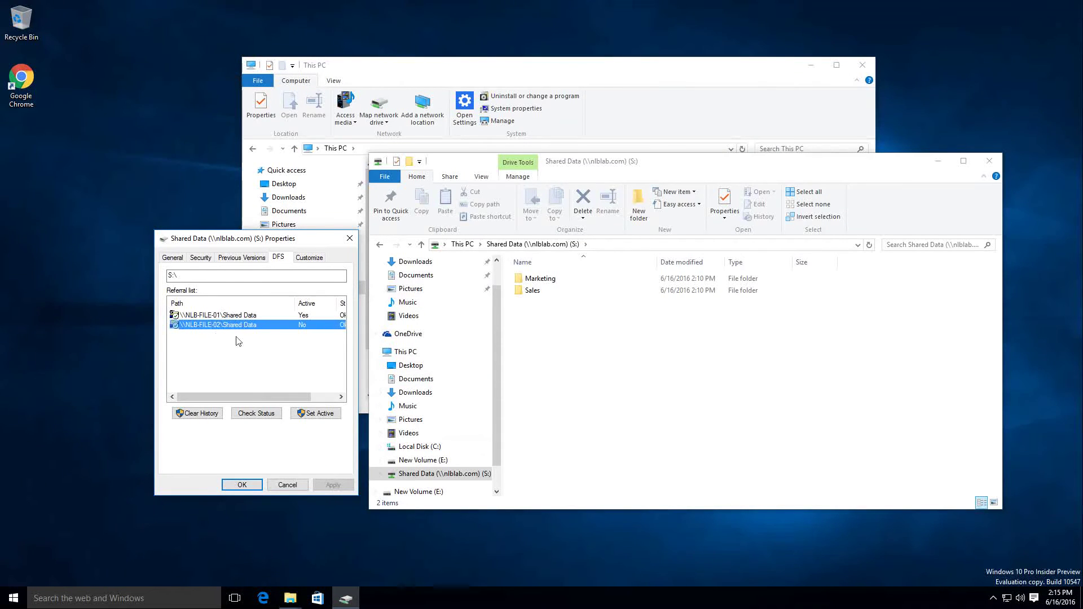
{"action": "left_click", "coordinate": [205, 317]}
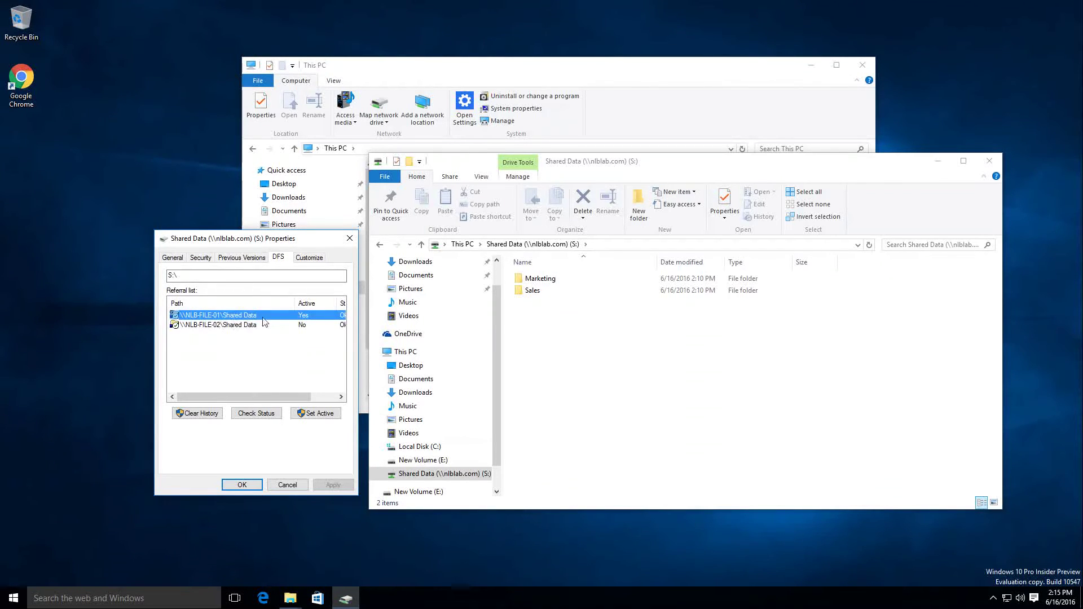
{"action": "left_click", "coordinate": [181, 326]}
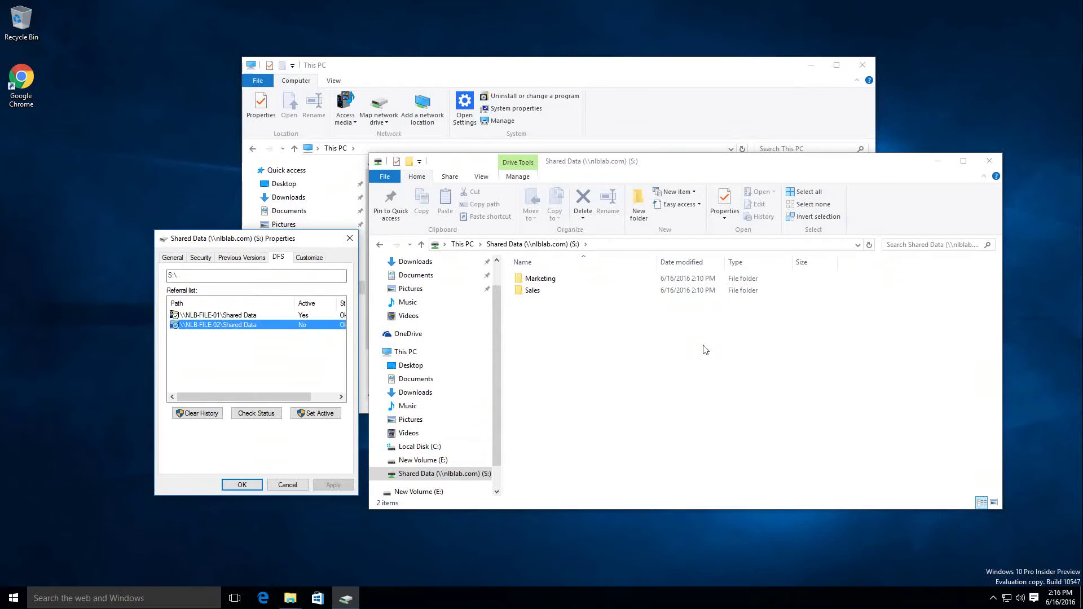
{"action": "left_click", "coordinate": [238, 315]}
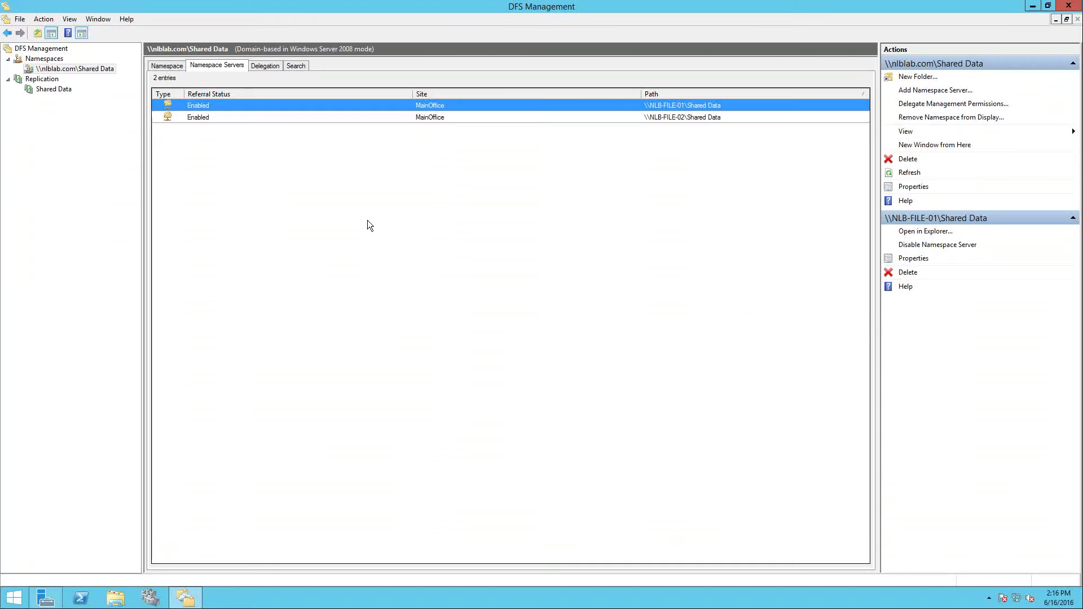
Disable the NLB-FILE-01 namespace server on the Namespace Servers tab, leaving NLB-FILE-02 enabled
{"action": "left_click", "coordinate": [338, 200]}
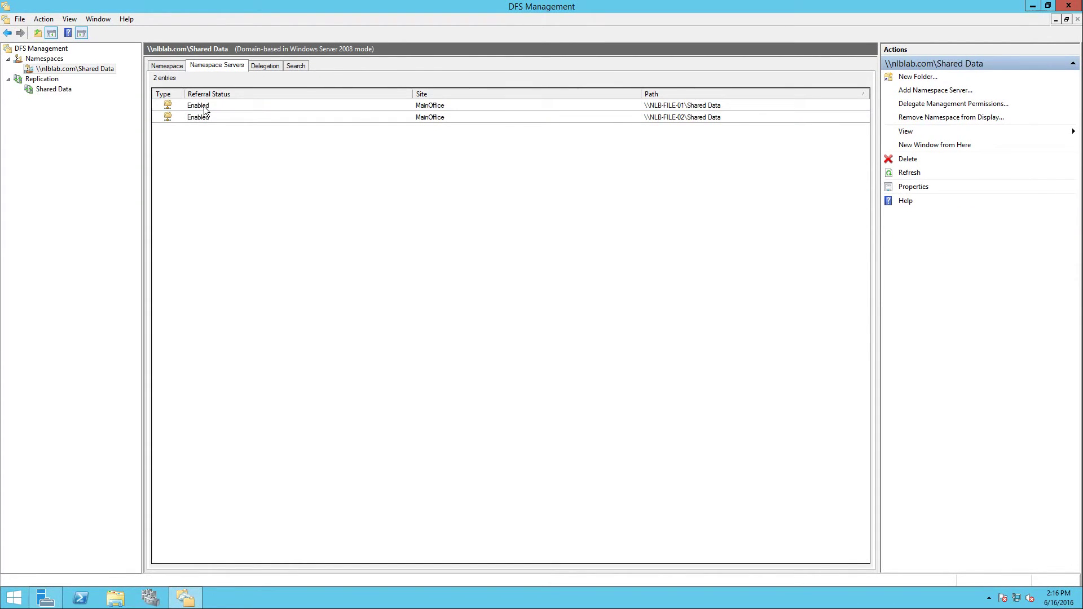
{"action": "left_click", "coordinate": [205, 110]}
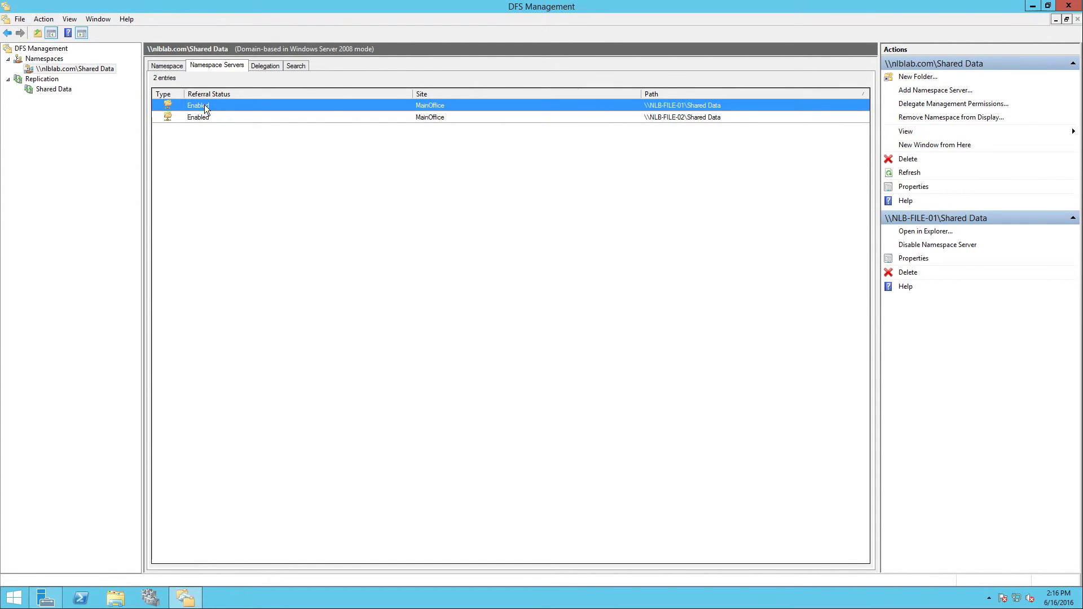
{"action": "right_click", "coordinate": [206, 109]}
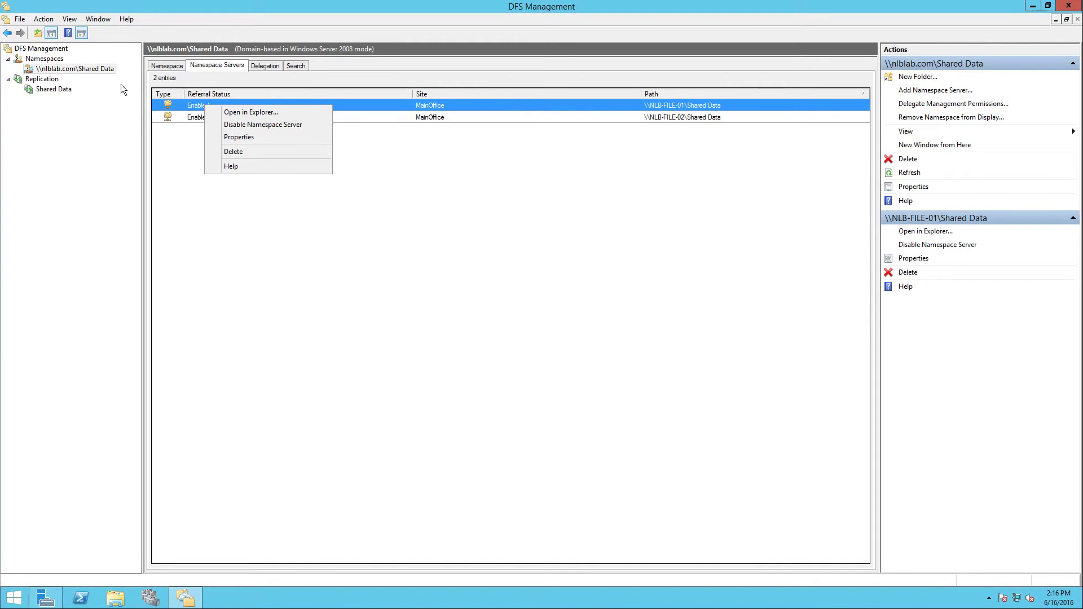
{"action": "left_click", "coordinate": [62, 69]}
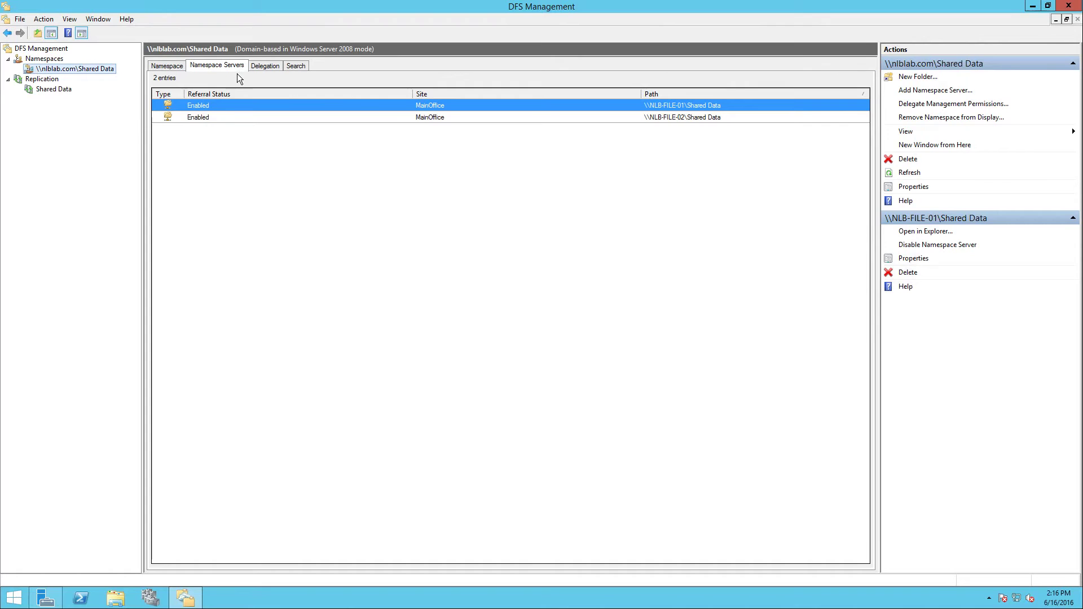
{"action": "right_click", "coordinate": [222, 103]}
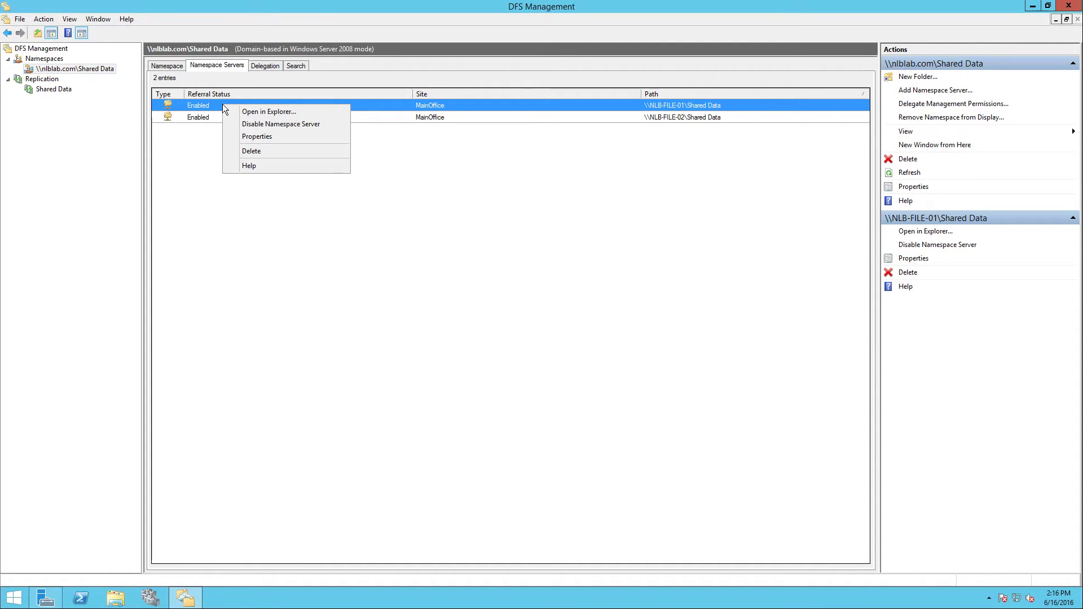
{"action": "left_click", "coordinate": [264, 124]}
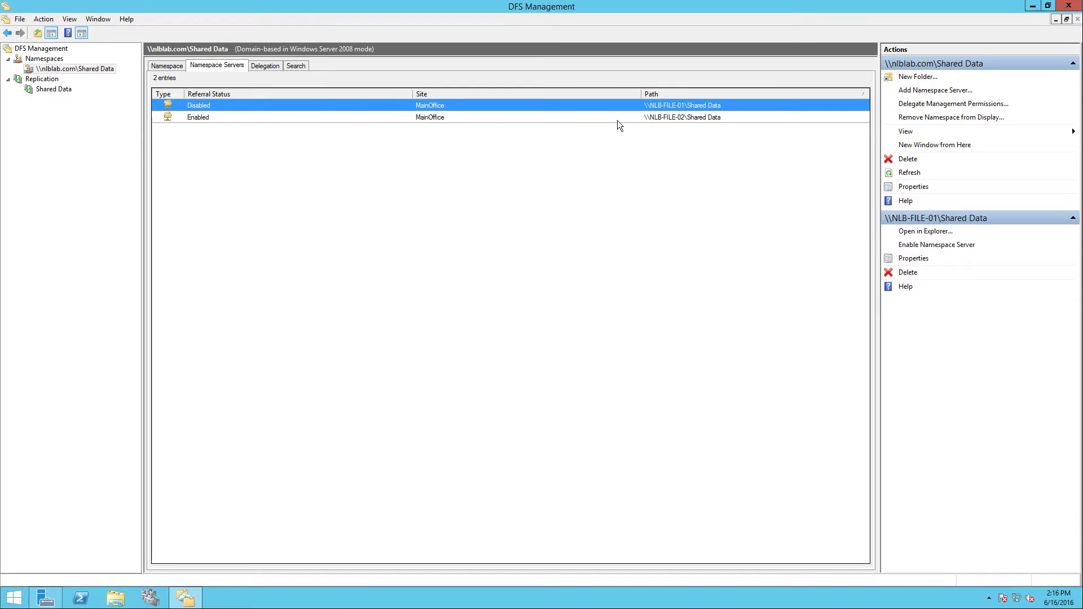
{"action": "right_click", "coordinate": [206, 108]}
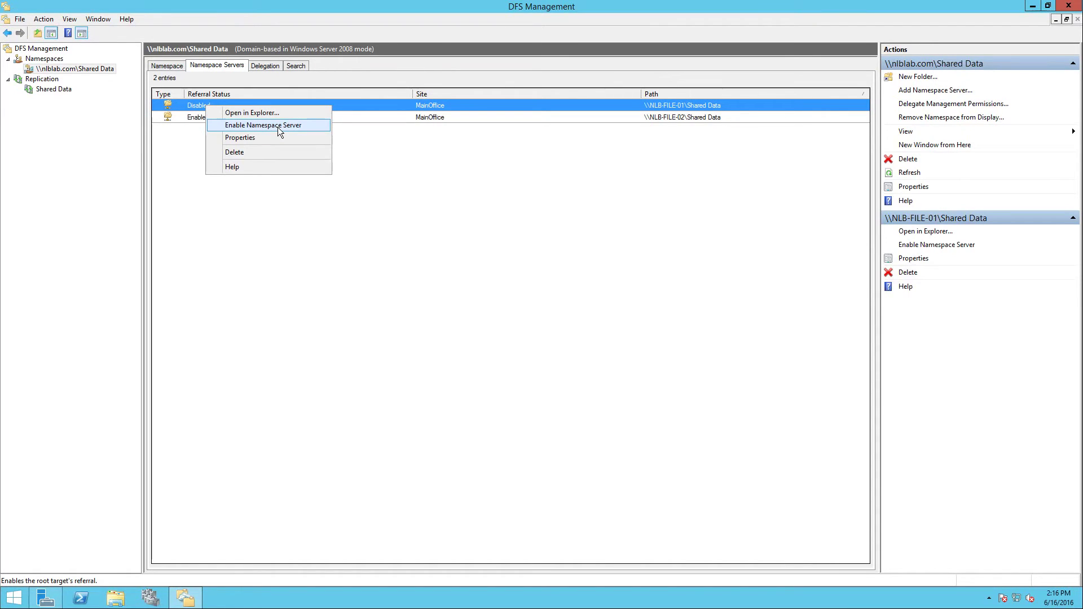
{"action": "left_click", "coordinate": [479, 177]}
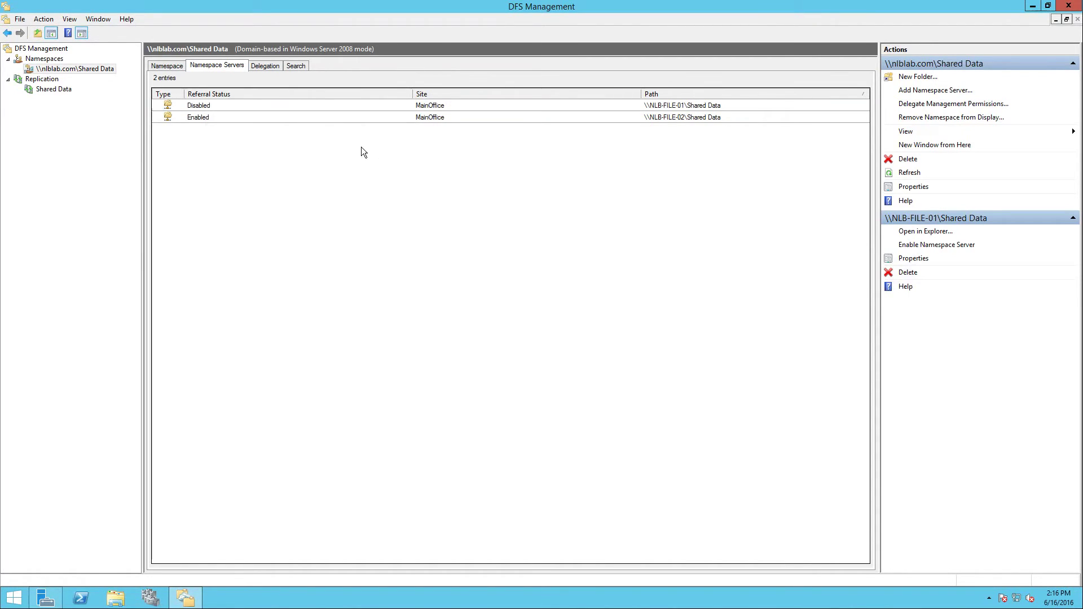
{"action": "left_click", "coordinate": [210, 105]}
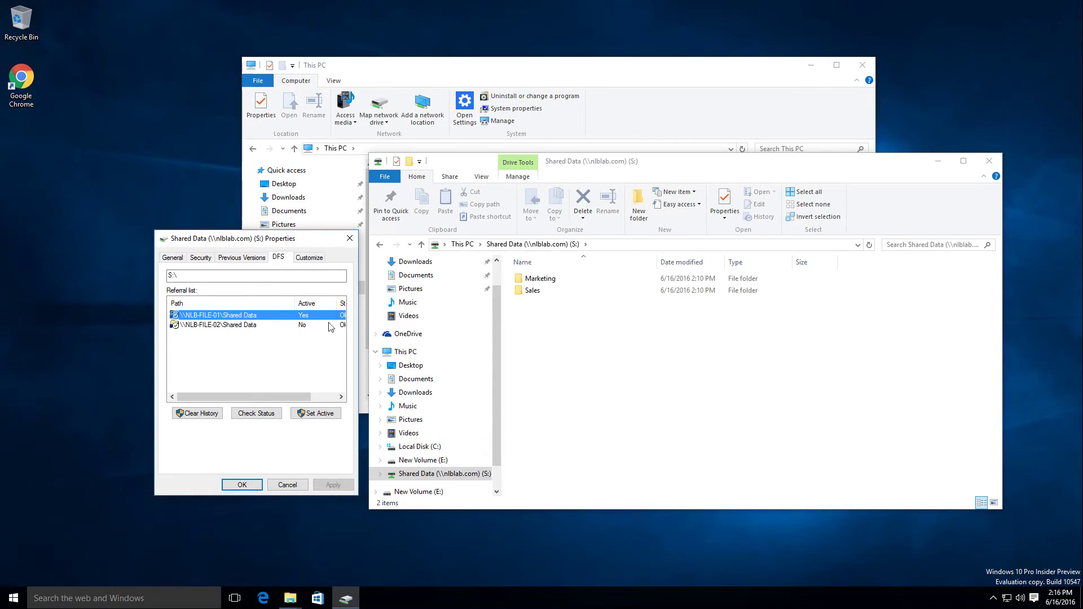
Close the S: drive properties, the Shared Data window and the This PC window
{"action": "left_click", "coordinate": [350, 239]}
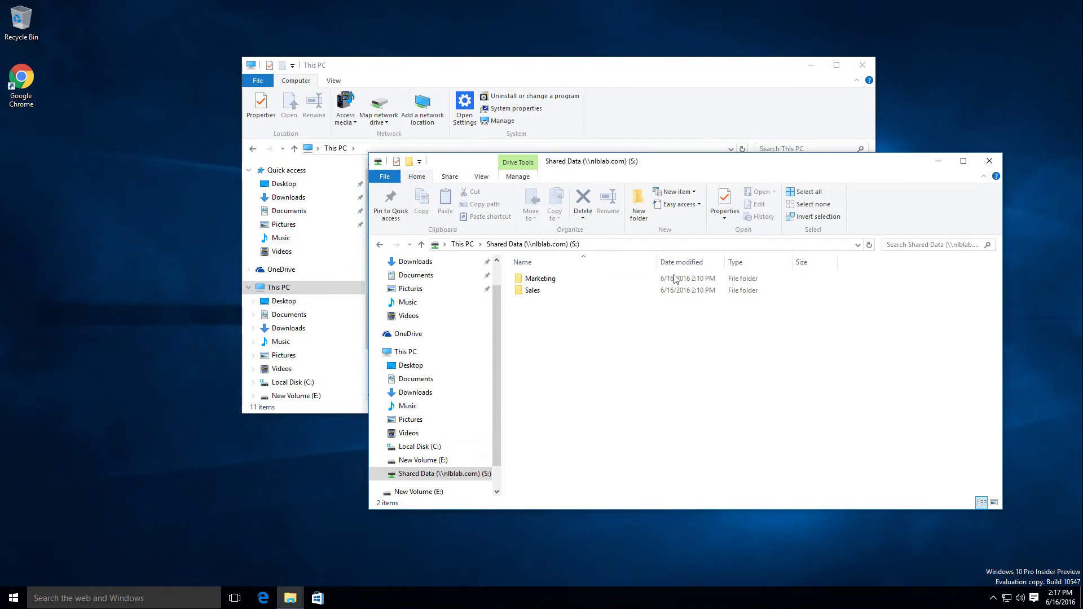
{"action": "left_click", "coordinate": [988, 163]}
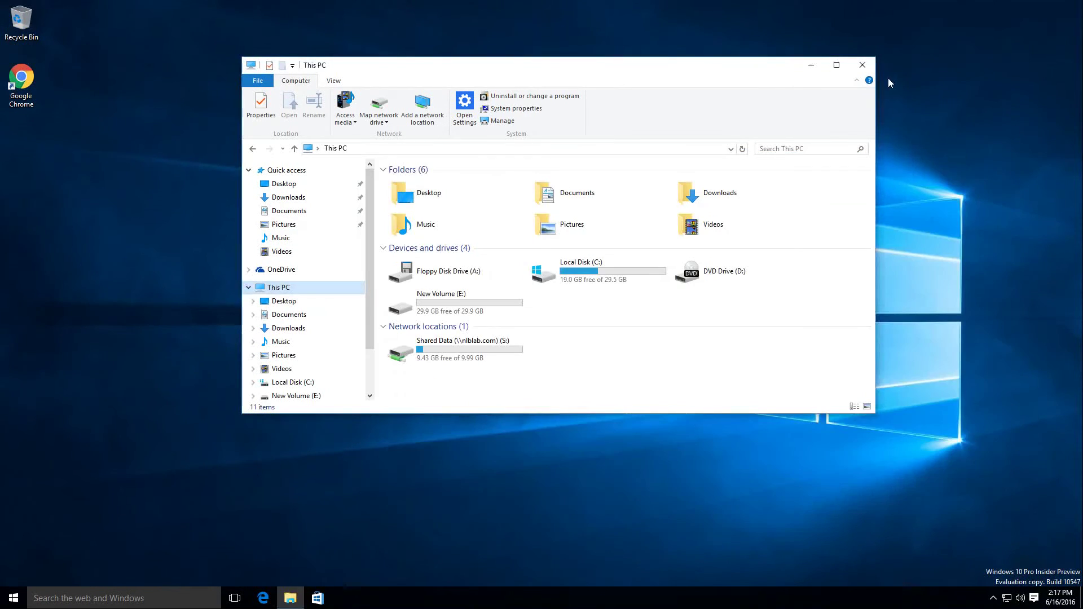
{"action": "left_click", "coordinate": [862, 64]}
Restart the client immediately with shutdown -r -t 0 from the Run prompt
{"action": "right_click", "coordinate": [13, 599]}
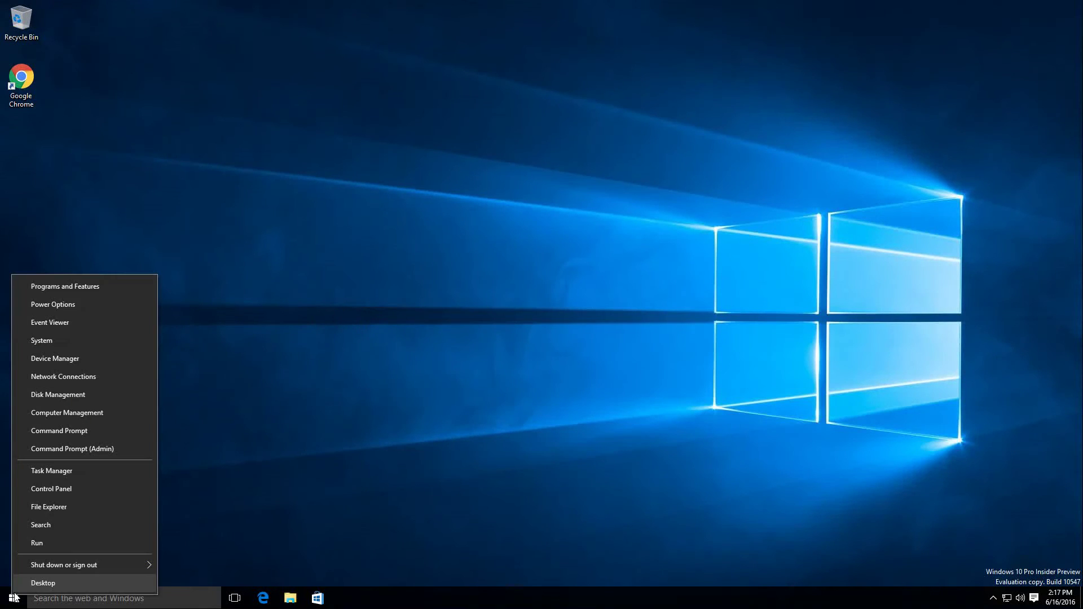
{"action": "left_click", "coordinate": [57, 545]}
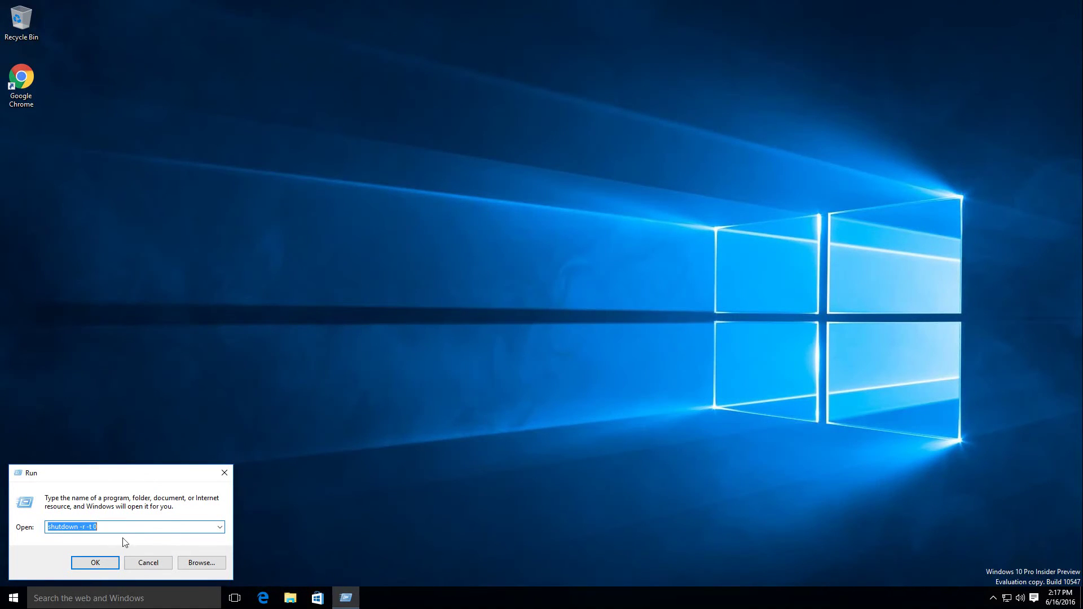
{"action": "left_click", "coordinate": [96, 562]}
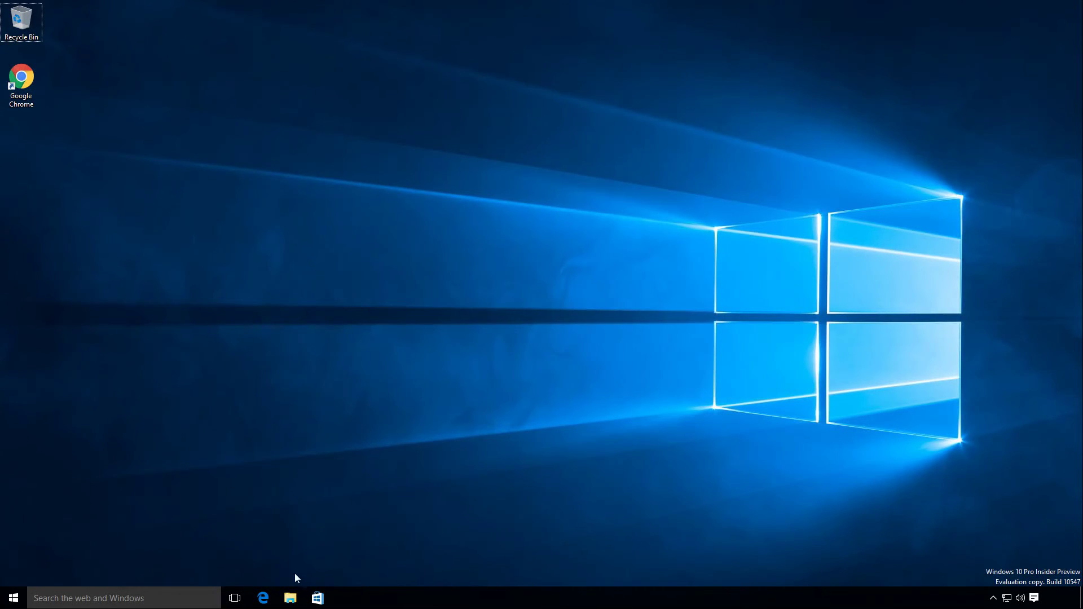
{"action": "left_click", "coordinate": [291, 597]}
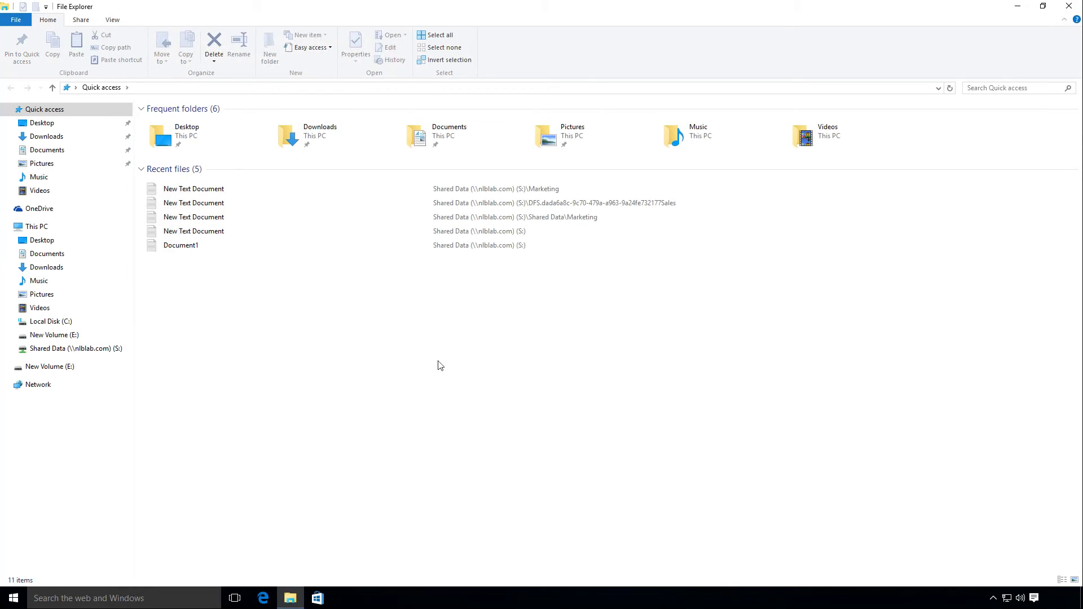
Edit the New Text Document in S:\Marketing to read 'Marketing Documents' and close it
{"action": "left_click", "coordinate": [38, 226]}
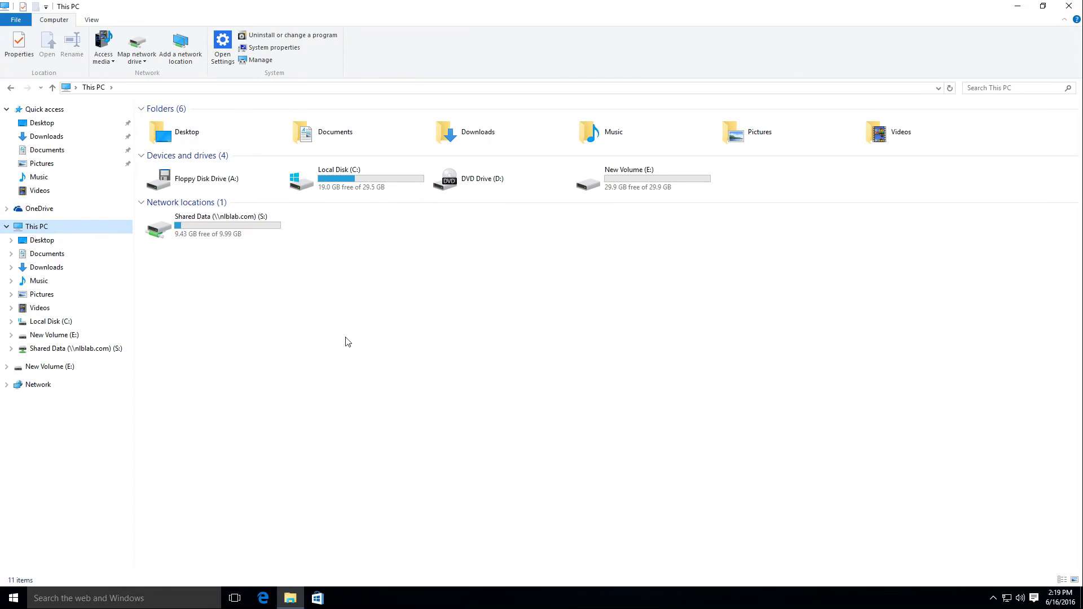
{"action": "left_click", "coordinate": [225, 236]}
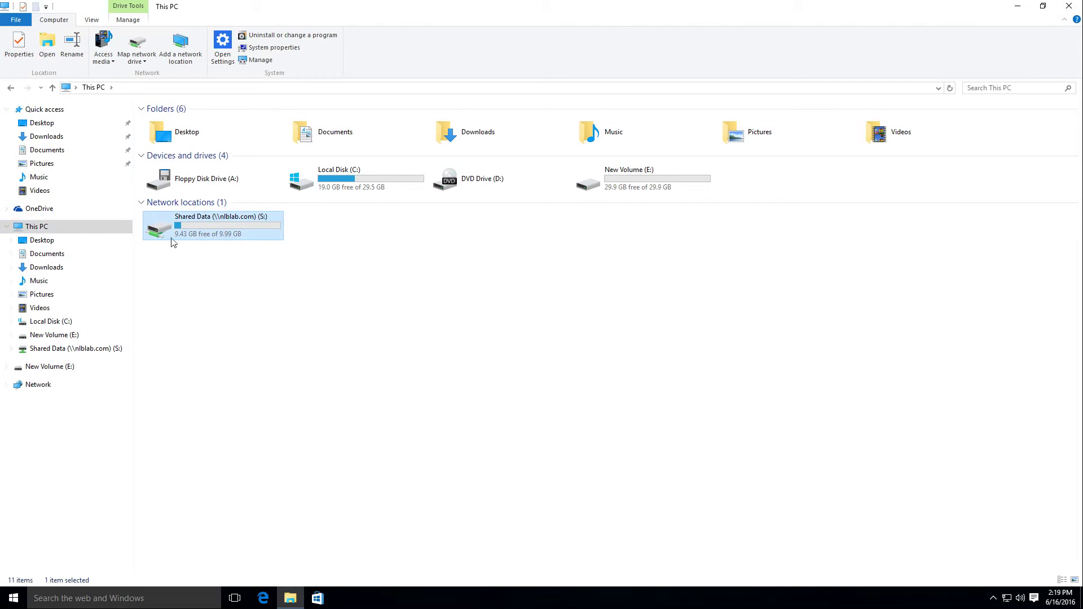
{"action": "double_click", "coordinate": [229, 236]}
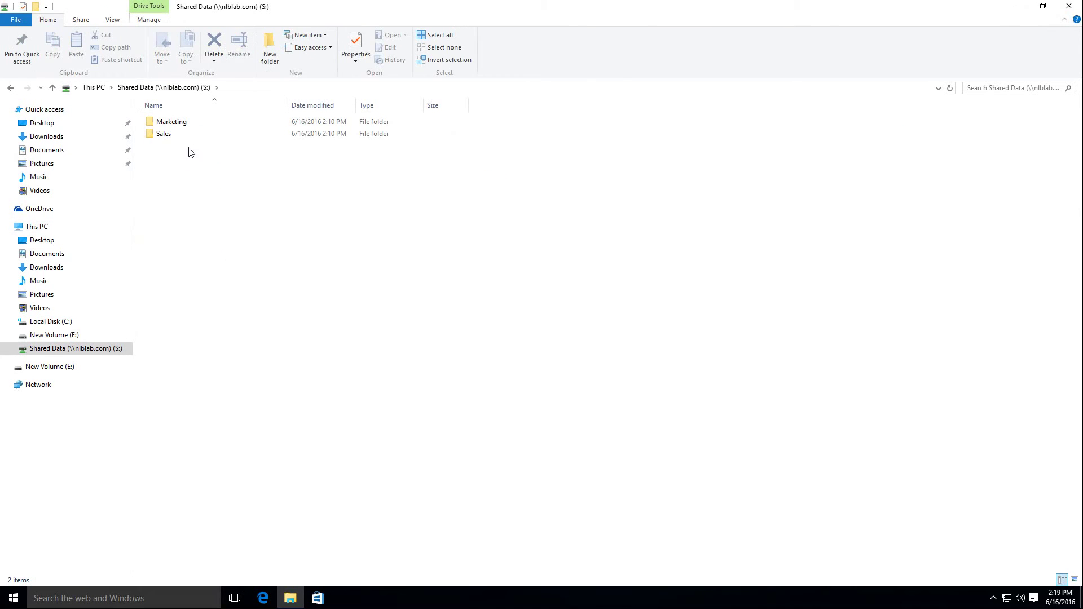
{"action": "double_click", "coordinate": [186, 122]}
{"action": "left_click", "coordinate": [201, 124]}
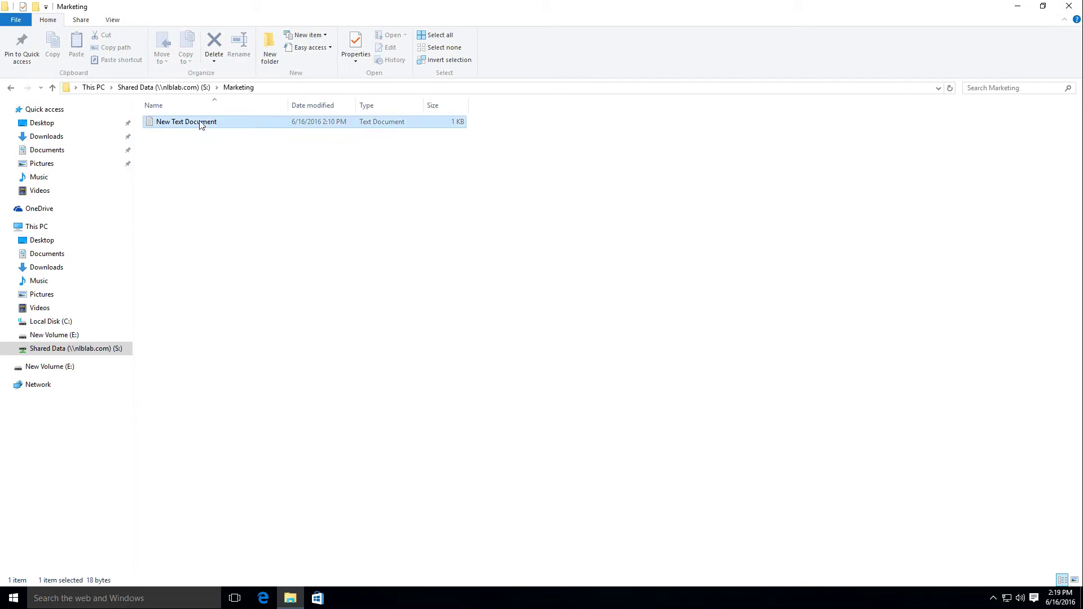
{"action": "double_click", "coordinate": [200, 124]}
{"action": "left_click", "coordinate": [180, 147]}
{"action": "left_click", "coordinate": [506, 120]}
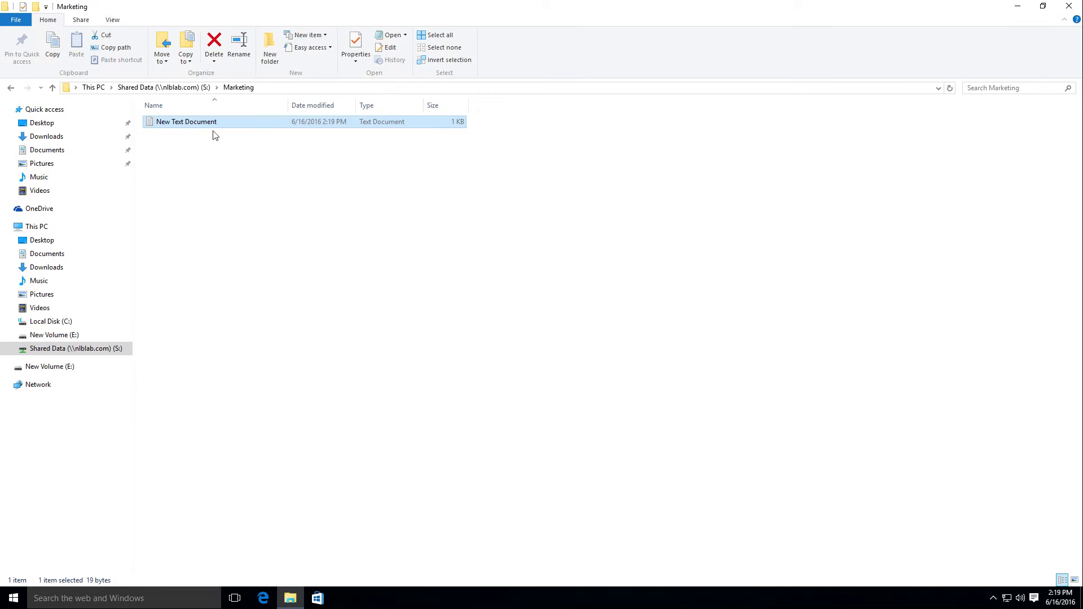
Go back to the root of S: and open the Shared Data (S:) drive's properties
{"action": "left_click", "coordinate": [175, 89]}
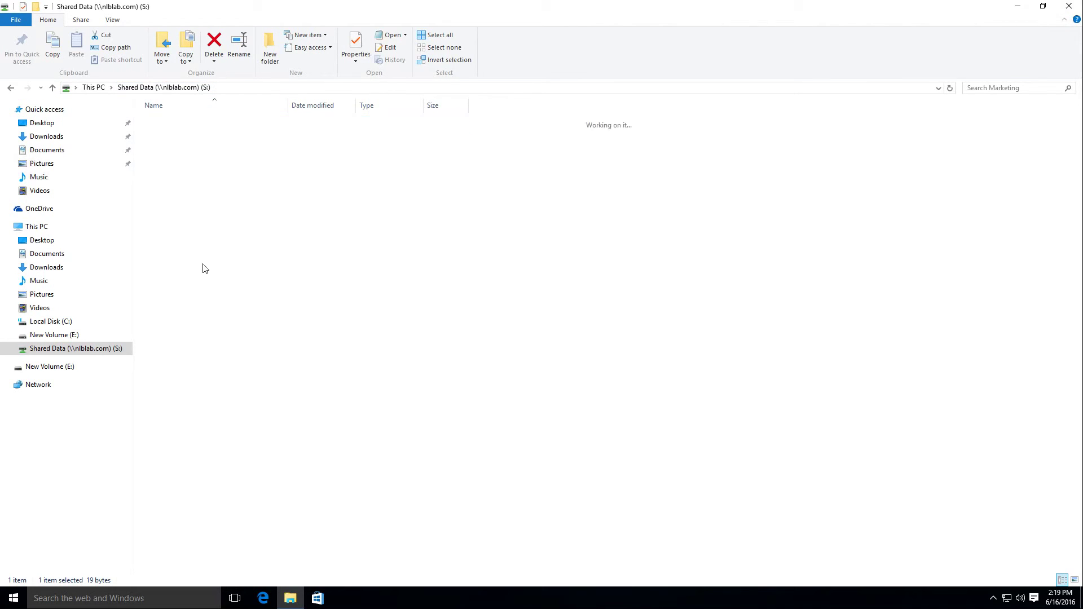
{"action": "left_click", "coordinate": [214, 218]}
{"action": "right_click", "coordinate": [222, 194]}
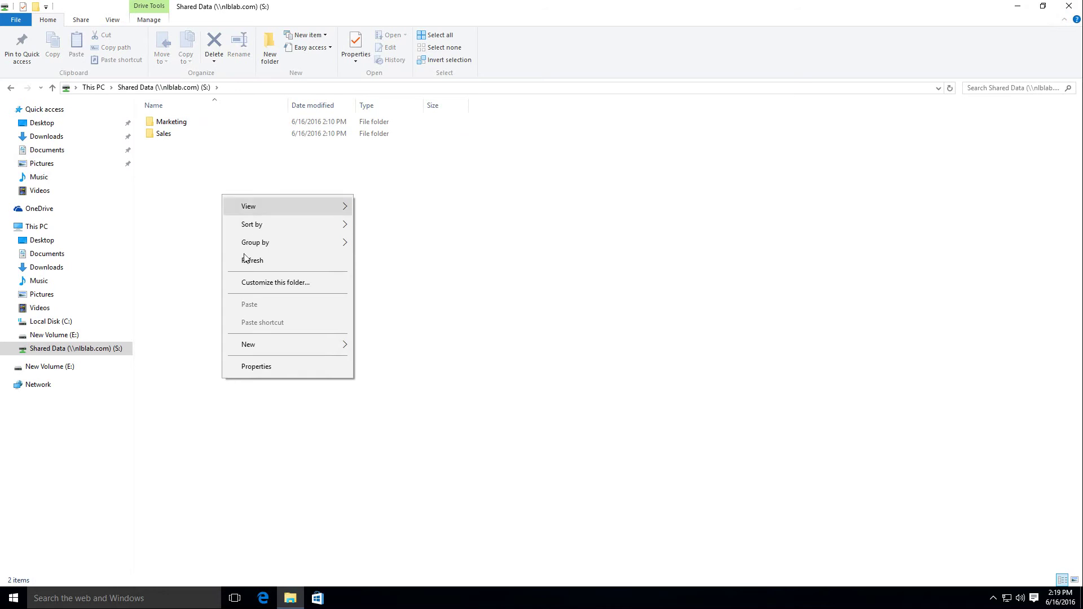
{"action": "left_click", "coordinate": [273, 365]}
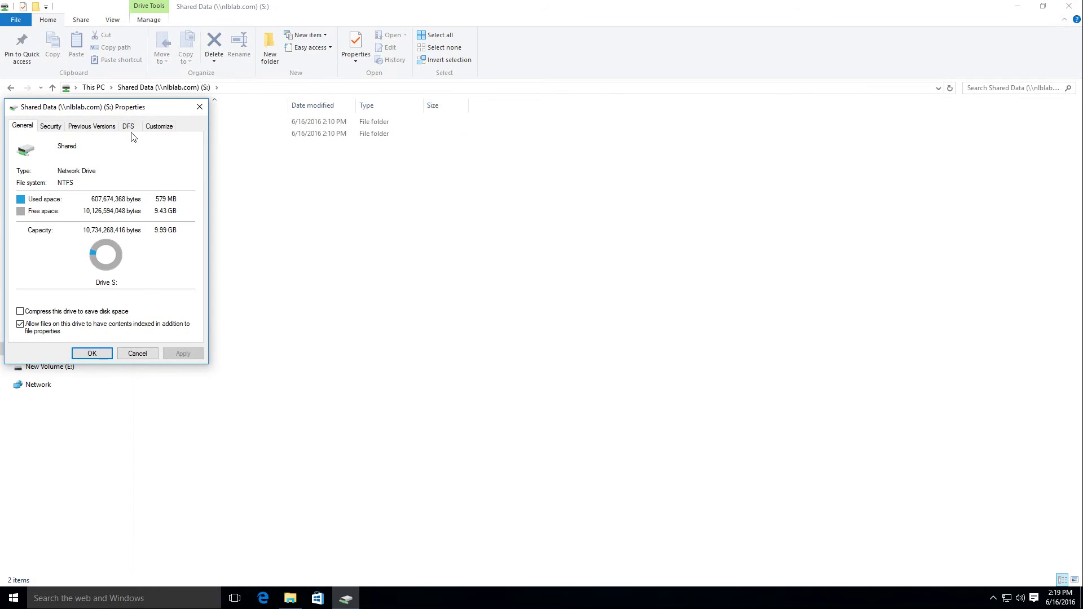
On the DFS tab, widen Path and Check Status to see NLB-FILE-02 Okay, then close properties
{"action": "left_click", "coordinate": [287, 172]}
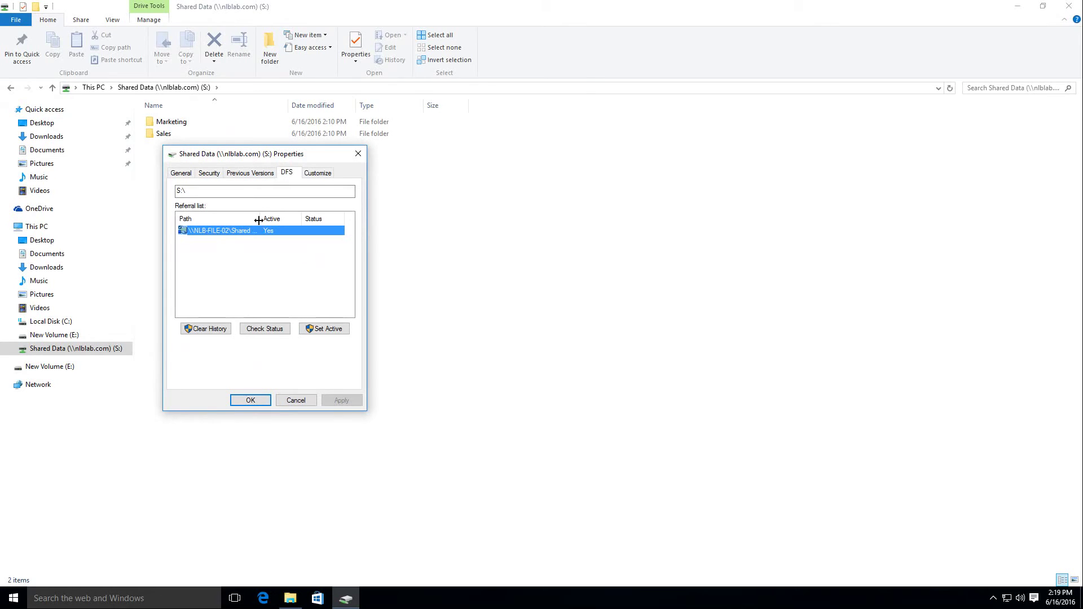
{"action": "left_click_drag", "start_coordinate": [260, 218], "coordinate": [299, 220]}
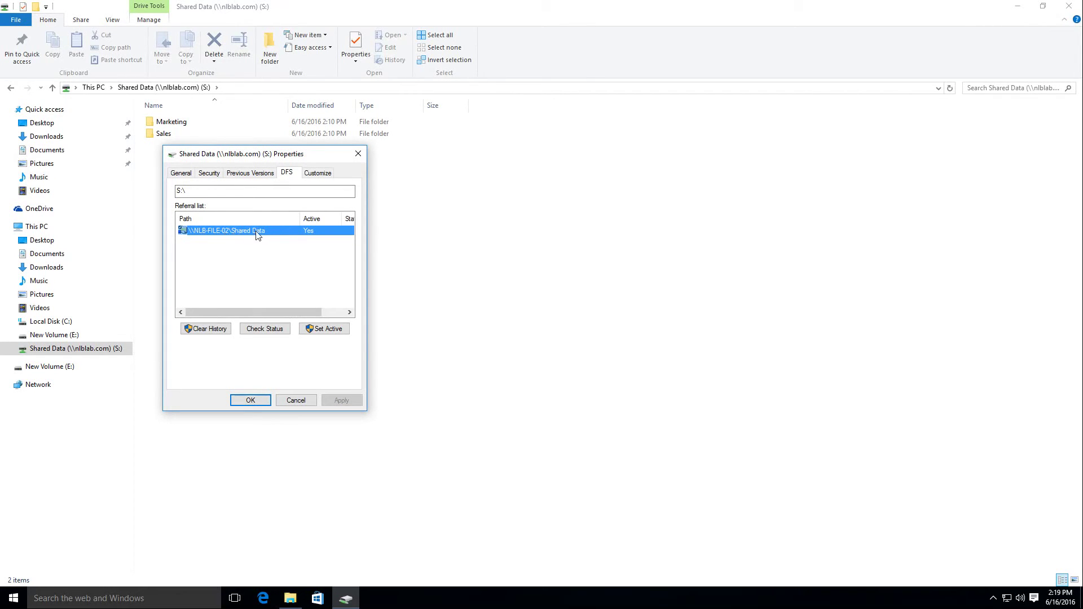
{"action": "left_click", "coordinate": [289, 332]}
{"action": "left_click_drag", "start_coordinate": [292, 315], "coordinate": [360, 306]}
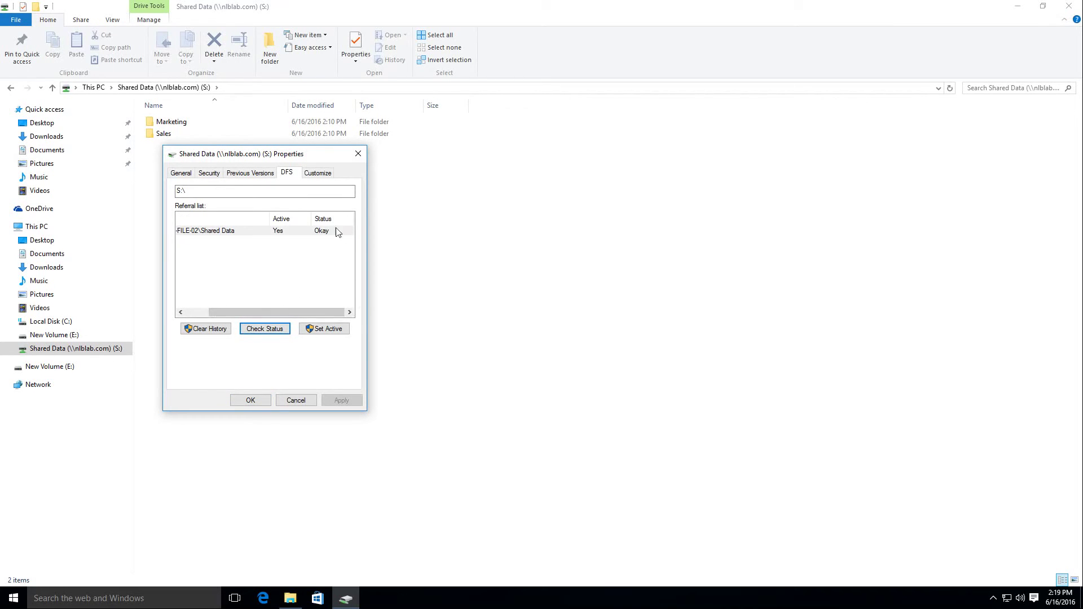
{"action": "left_click_drag", "start_coordinate": [290, 309], "coordinate": [226, 311]}
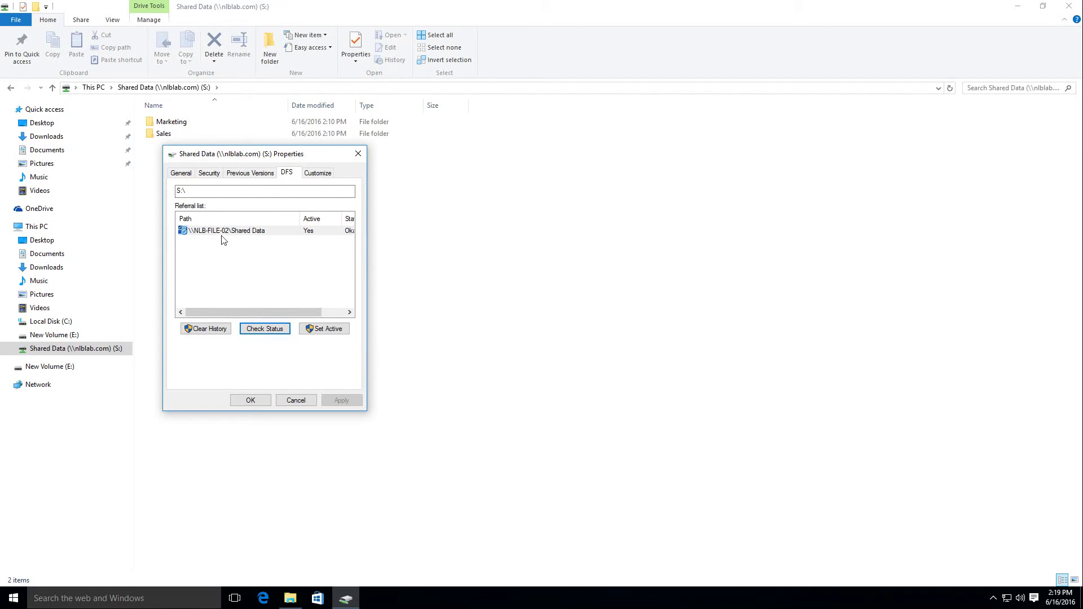
{"action": "left_click", "coordinate": [358, 153]}
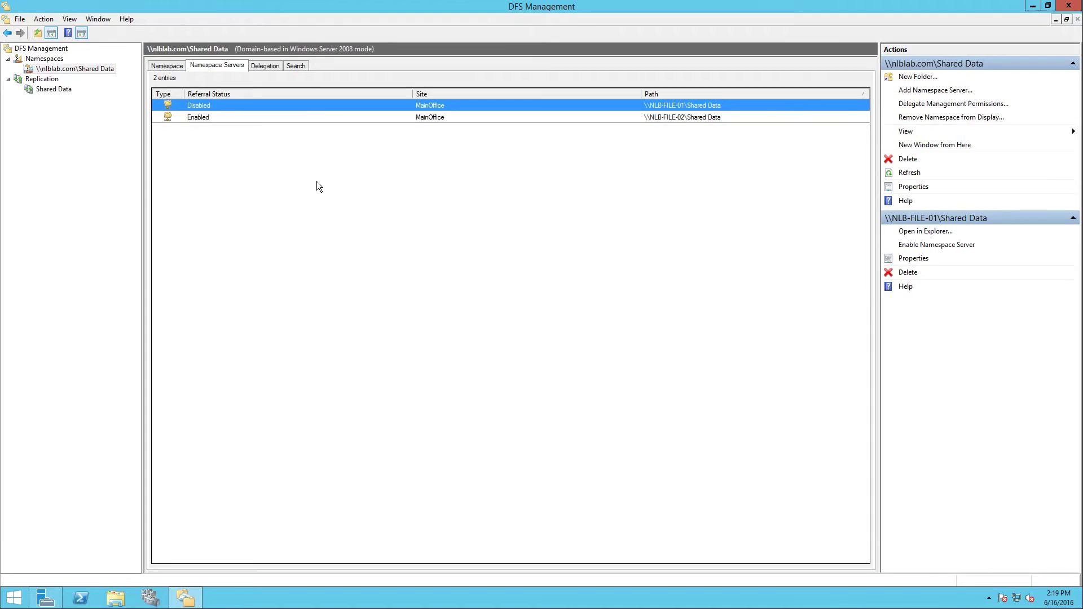
Select the disabled NLB-FILE-01 namespace server and choose Enable Namespace Server
{"action": "left_click", "coordinate": [316, 181]}
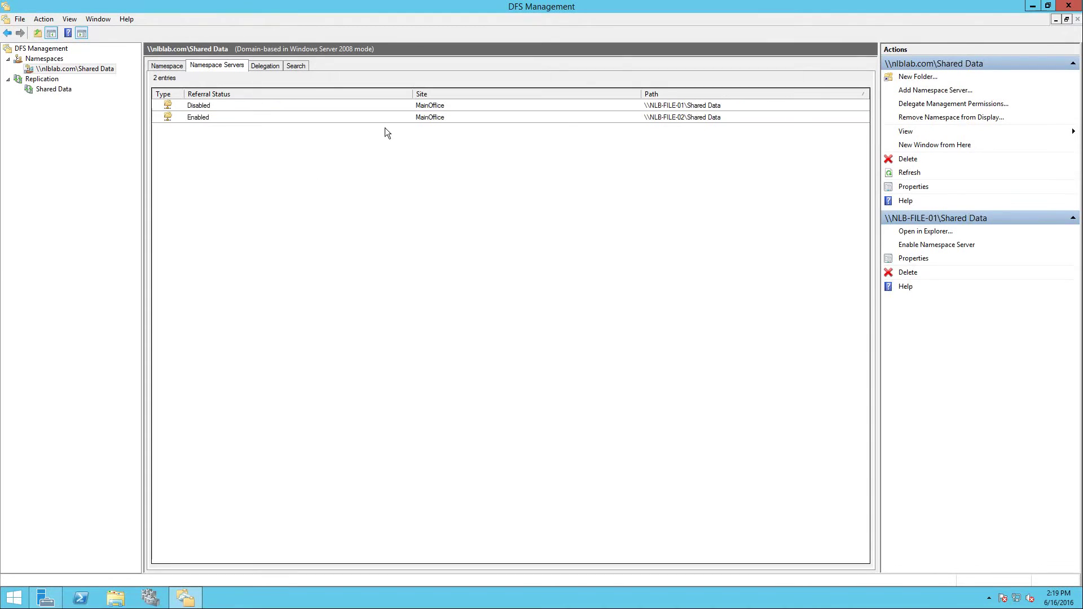
{"action": "left_click", "coordinate": [421, 107]}
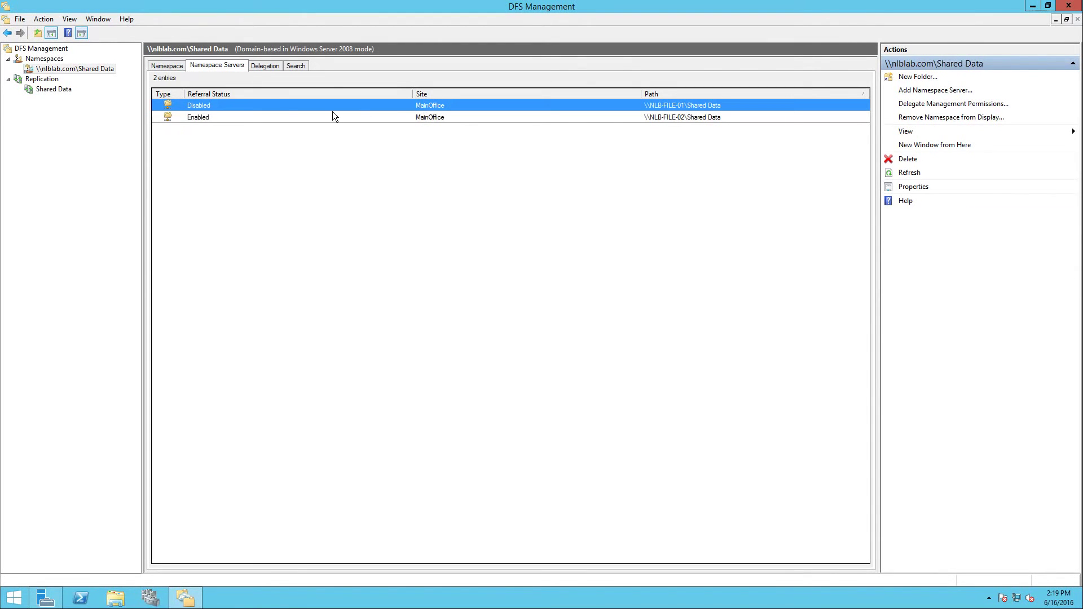
{"action": "right_click", "coordinate": [204, 106]}
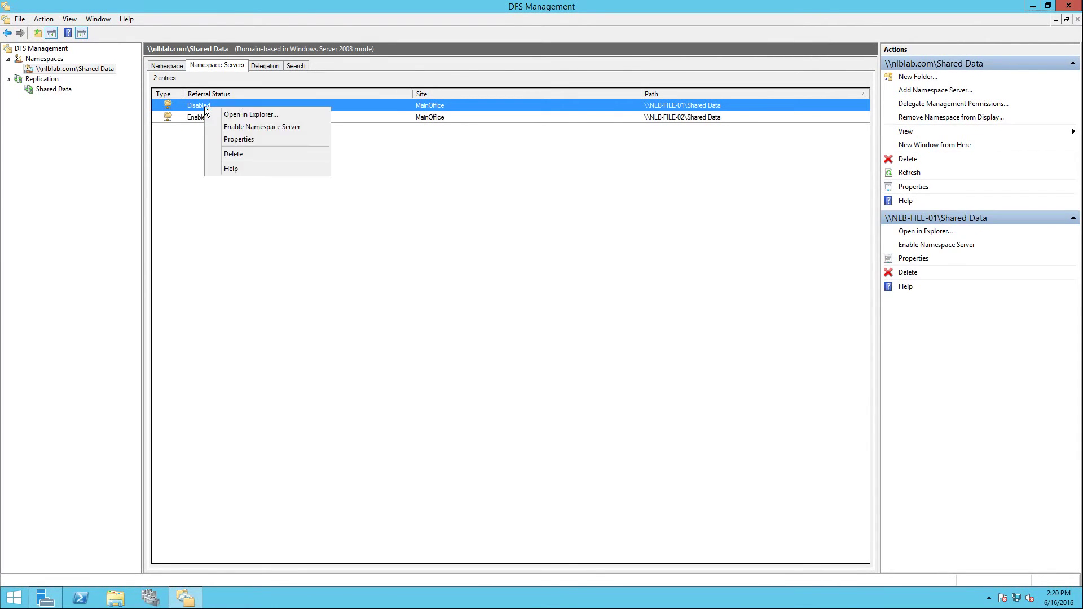
{"action": "left_click", "coordinate": [255, 126]}
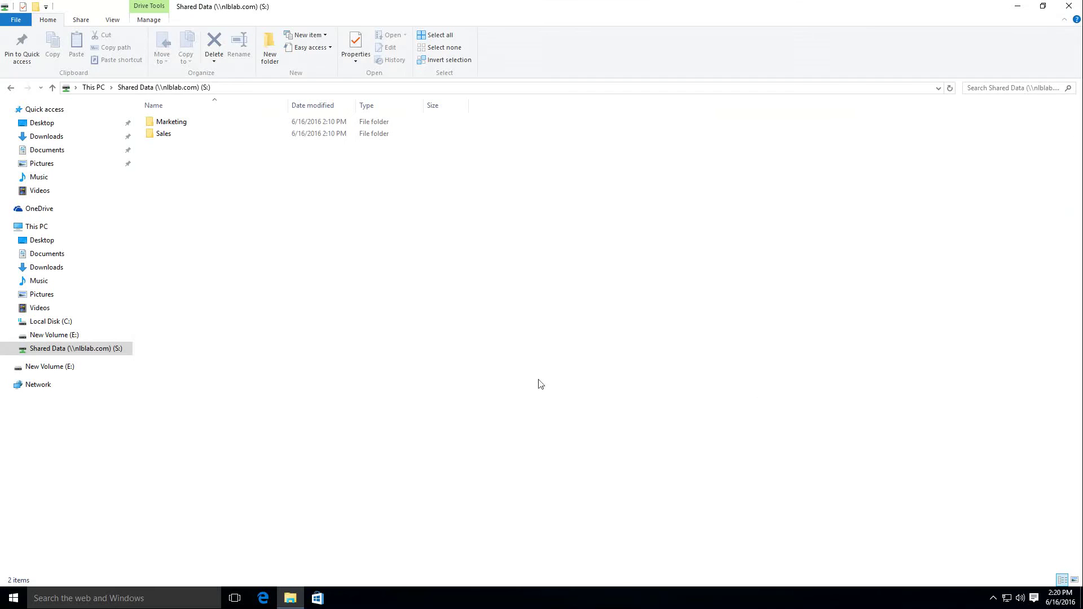
Refresh S:, reopen its properties' DFS tab to see NLB-FILE-02 still active, and close it
{"action": "right_click", "coordinate": [267, 291]}
{"action": "left_click", "coordinate": [316, 354]}
{"action": "left_click", "coordinate": [37, 228]}
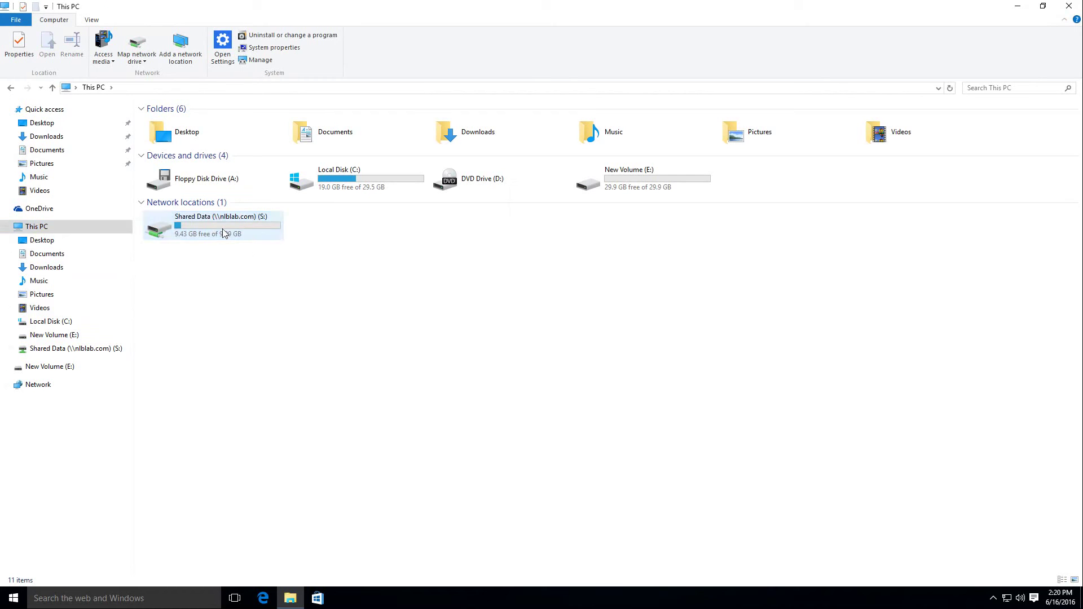
{"action": "double_click", "coordinate": [222, 229]}
{"action": "right_click", "coordinate": [258, 220]}
{"action": "left_click", "coordinate": [308, 390]}
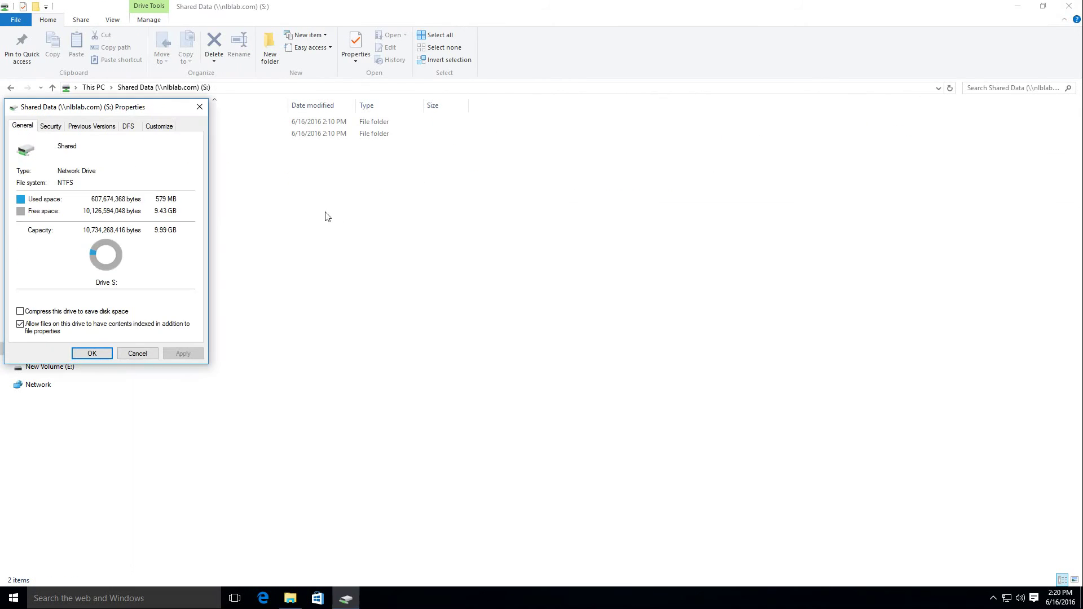
{"action": "left_click", "coordinate": [129, 127]}
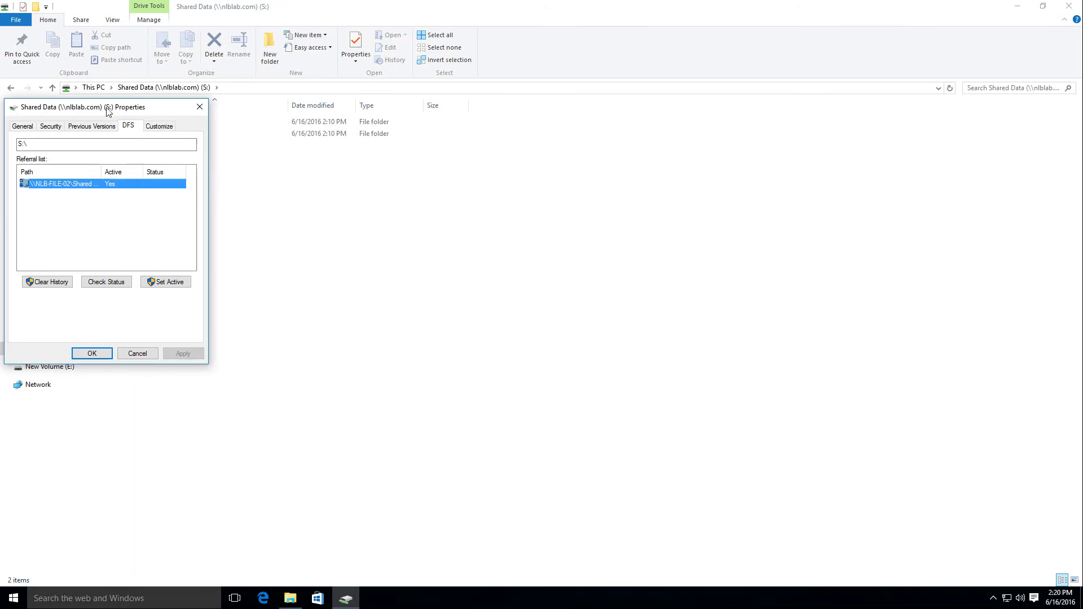
{"action": "left_click_drag", "start_coordinate": [107, 111], "coordinate": [479, 214]}
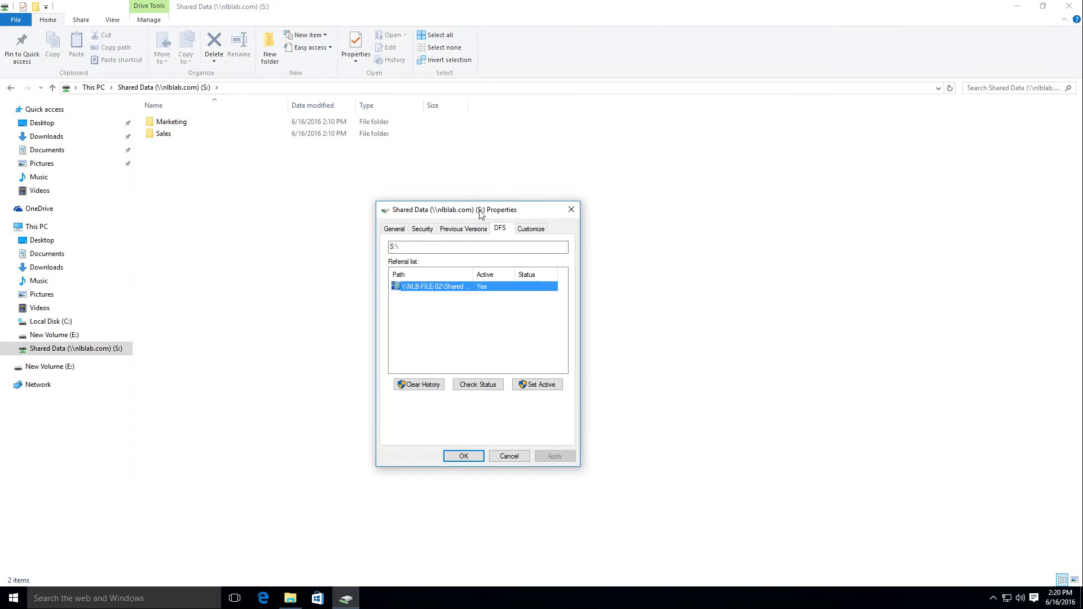
{"action": "left_click", "coordinate": [572, 210]}
Run a command from the Win+X Run prompt
{"action": "right_click", "coordinate": [13, 597]}
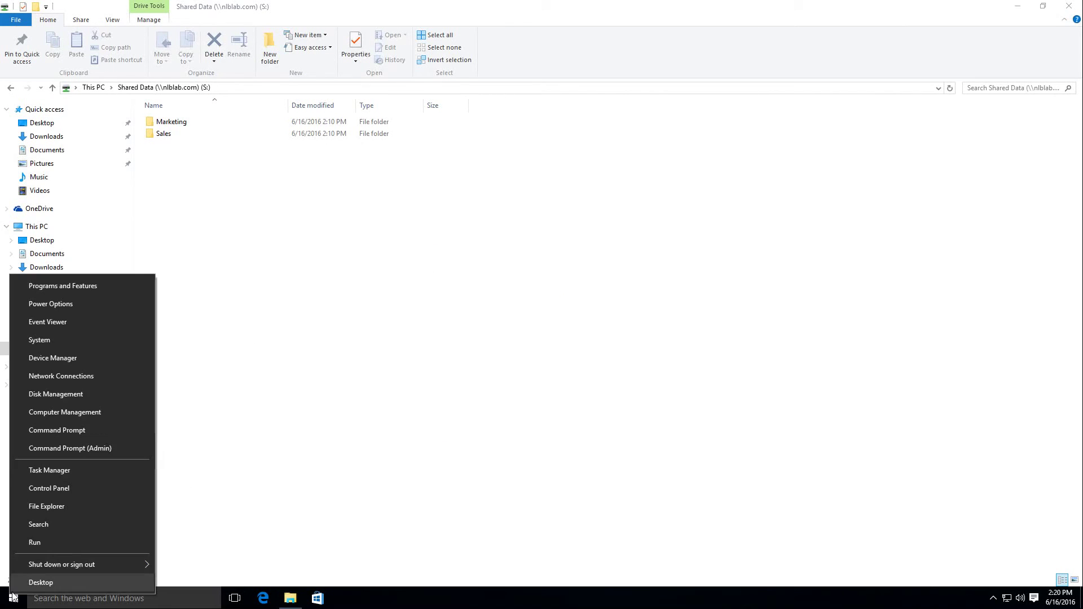
{"action": "left_click", "coordinate": [42, 542]}
{"action": "left_click", "coordinate": [87, 564]}
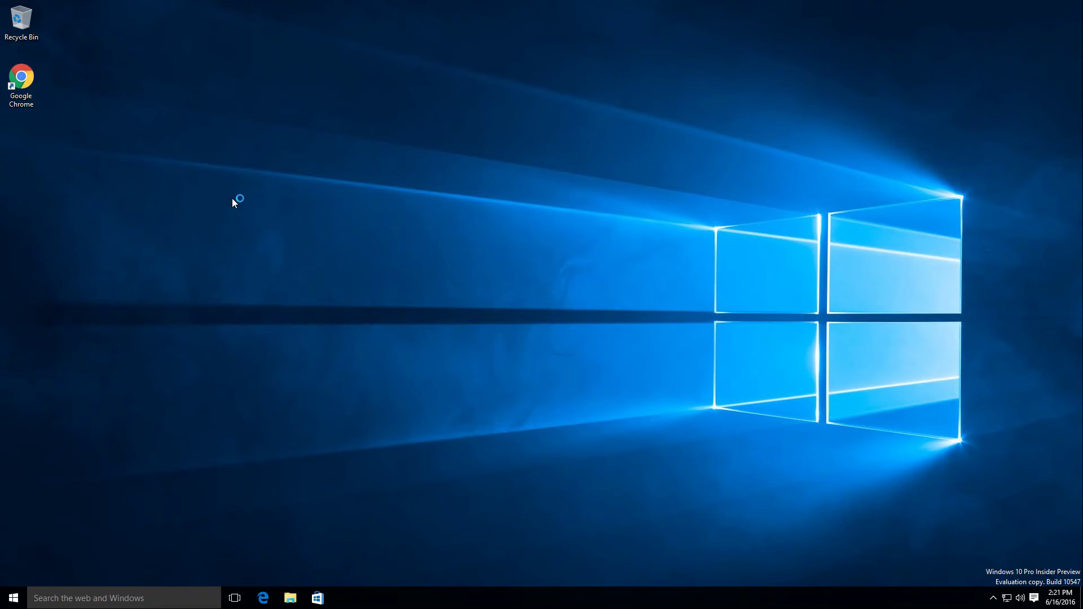
Open Shared Data (S:) from This PC and view its DFS tab with NLB-FILE-01 active
{"action": "left_click", "coordinate": [295, 595]}
{"action": "left_click", "coordinate": [36, 226]}
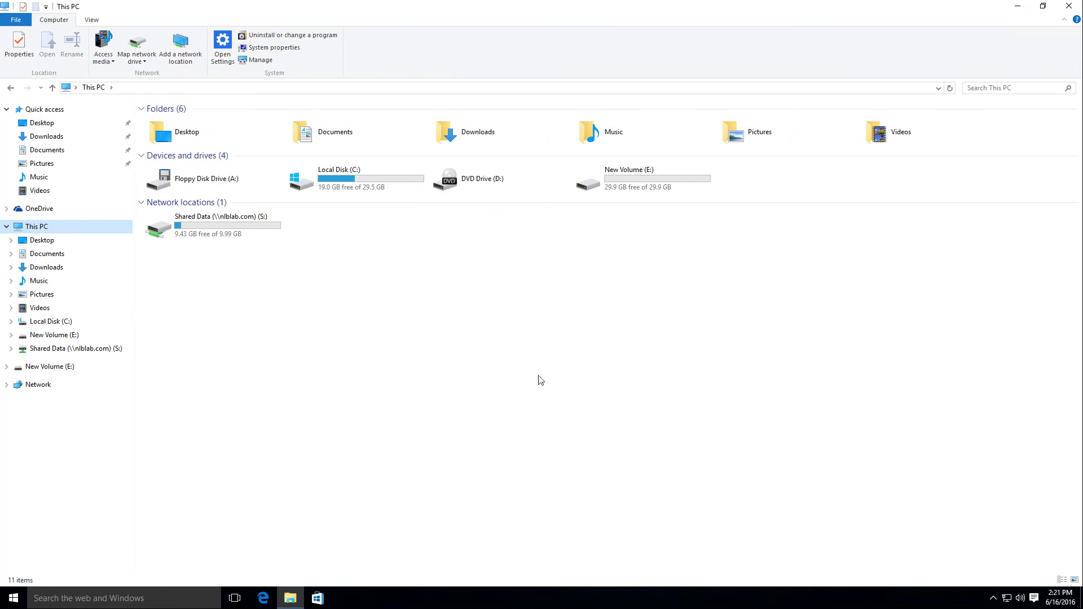
{"action": "left_click", "coordinate": [223, 236]}
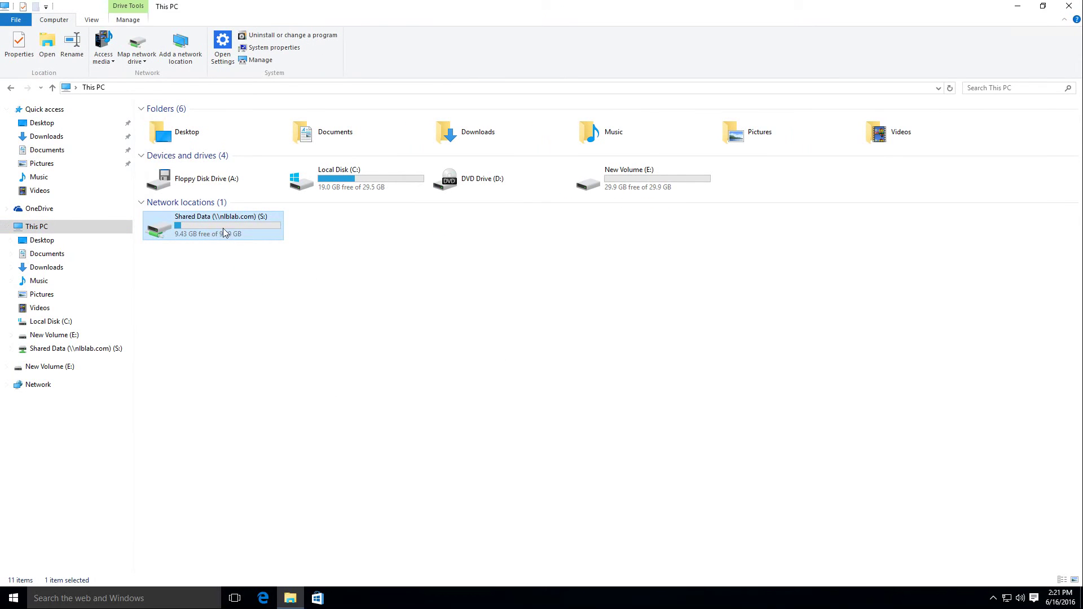
{"action": "double_click", "coordinate": [224, 233]}
{"action": "right_click", "coordinate": [272, 227]}
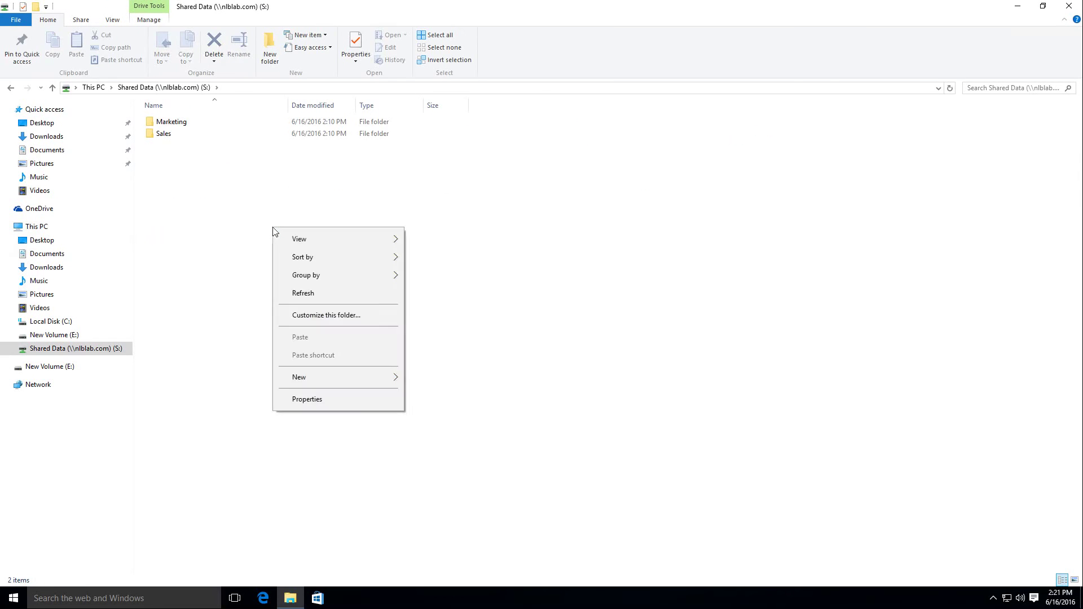
{"action": "left_click", "coordinate": [330, 400]}
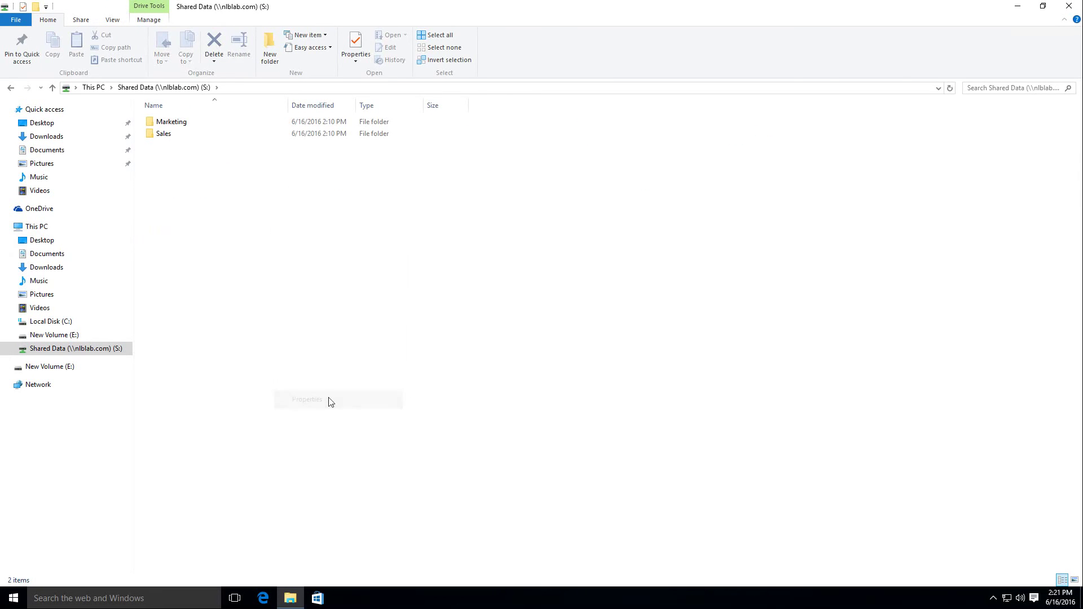
{"action": "left_click_drag", "start_coordinate": [320, 152], "coordinate": [328, 152]}
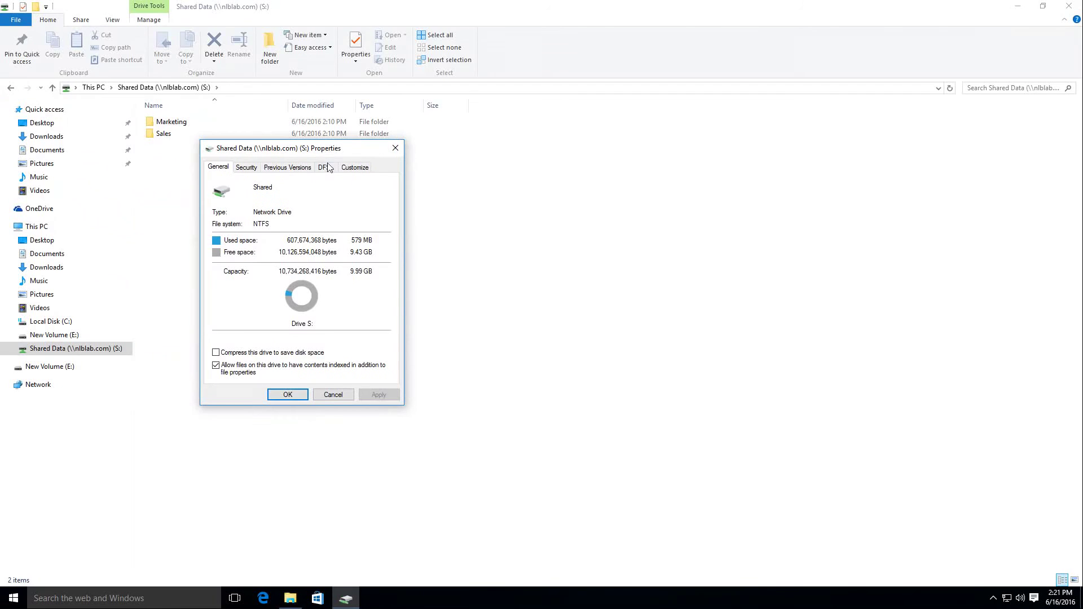
{"action": "left_click", "coordinate": [326, 167]}
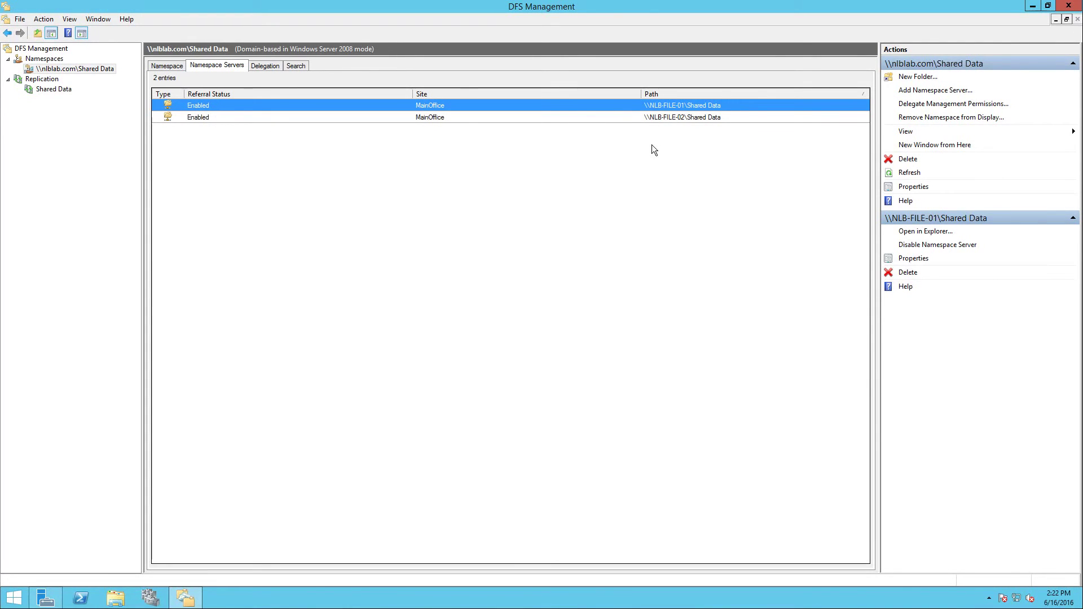
{"action": "left_click", "coordinate": [661, 117]}
{"action": "key", "text": "Up"}
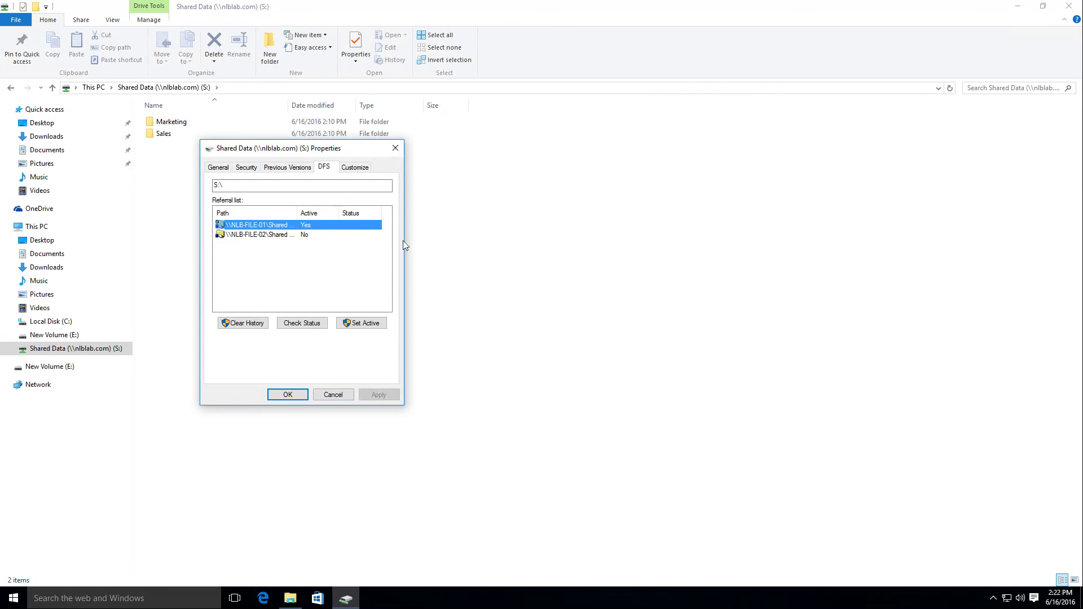
{"action": "left_click", "coordinate": [397, 151]}
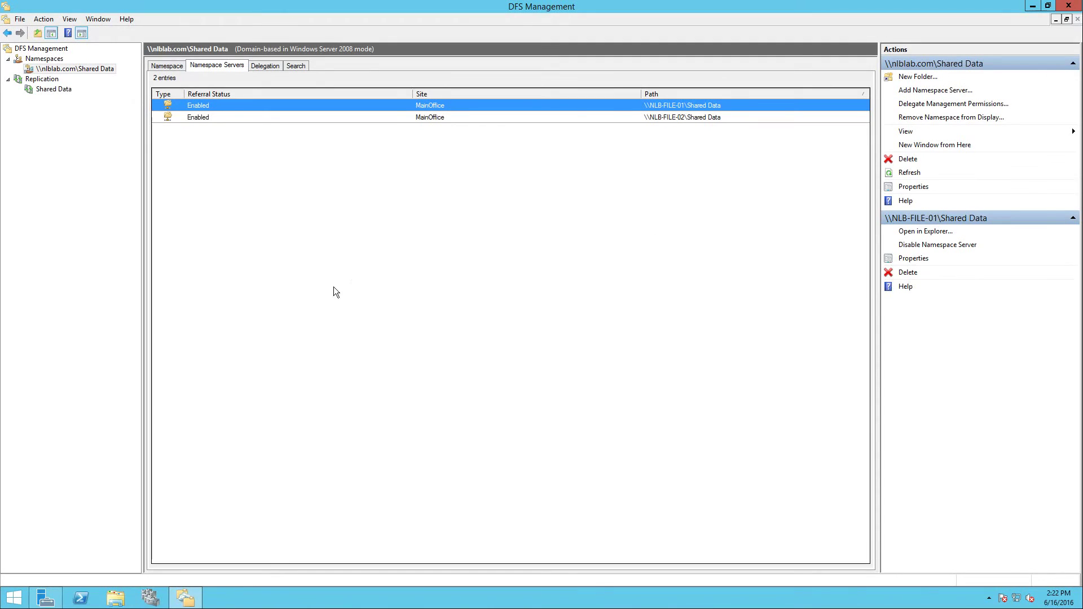
Shut the server down immediately with shutdown -s -t 0 from the Run dialog
{"action": "right_click", "coordinate": [14, 596]}
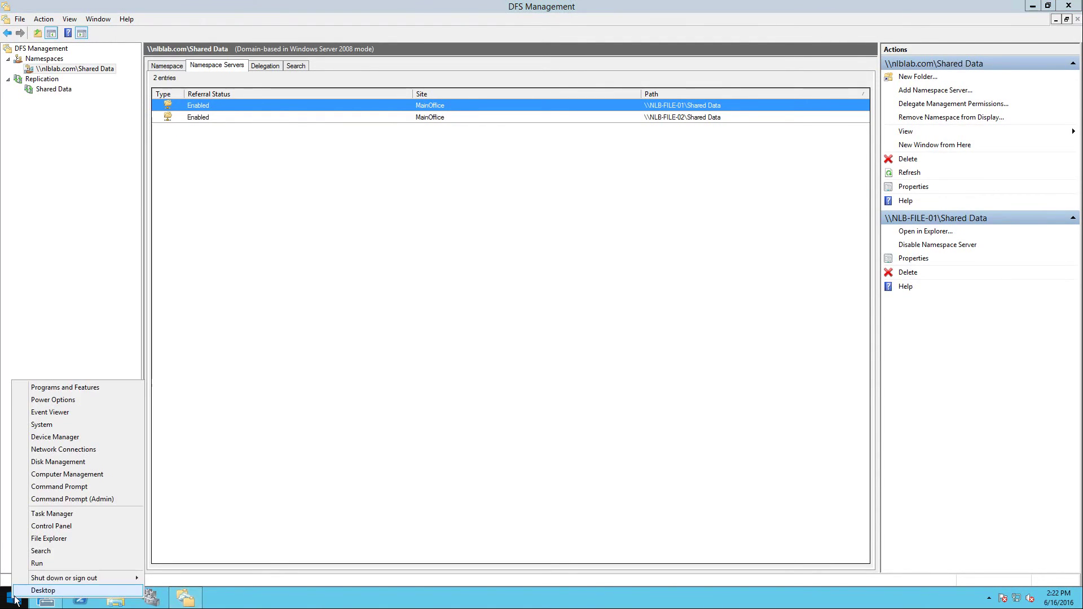
{"action": "left_click", "coordinate": [37, 563]}
{"action": "type", "text": "shutdown -s -t 0"}
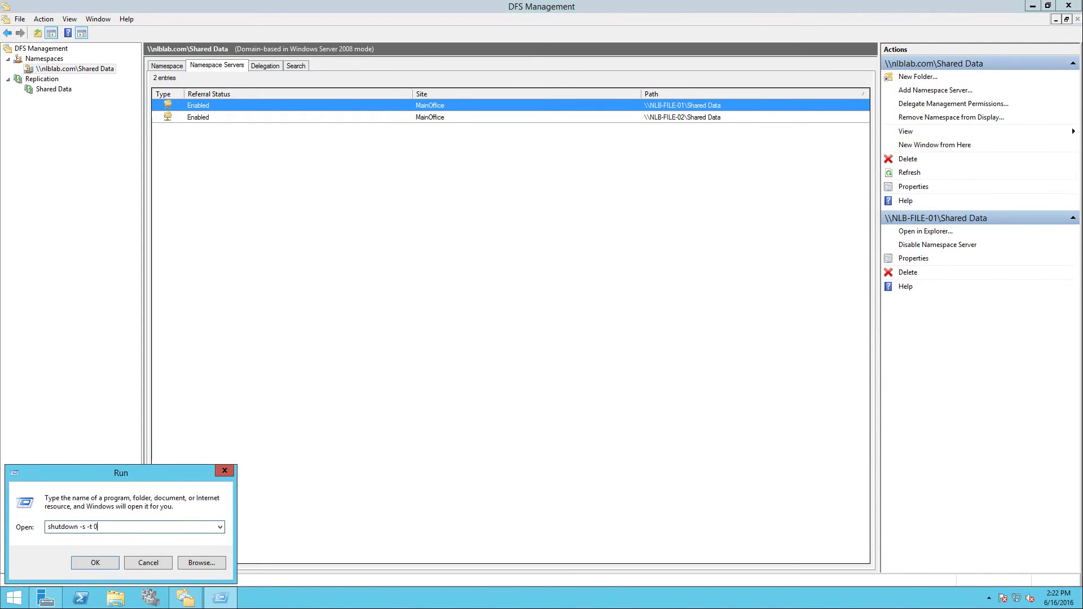
{"action": "key", "text": "Return"}
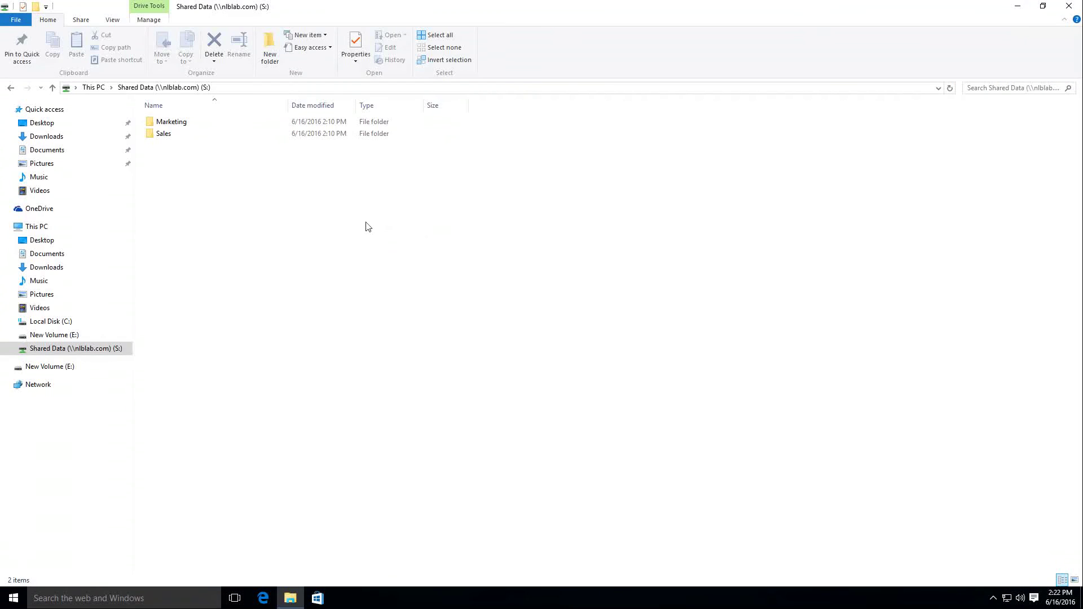
{"action": "left_click", "coordinate": [177, 122]}
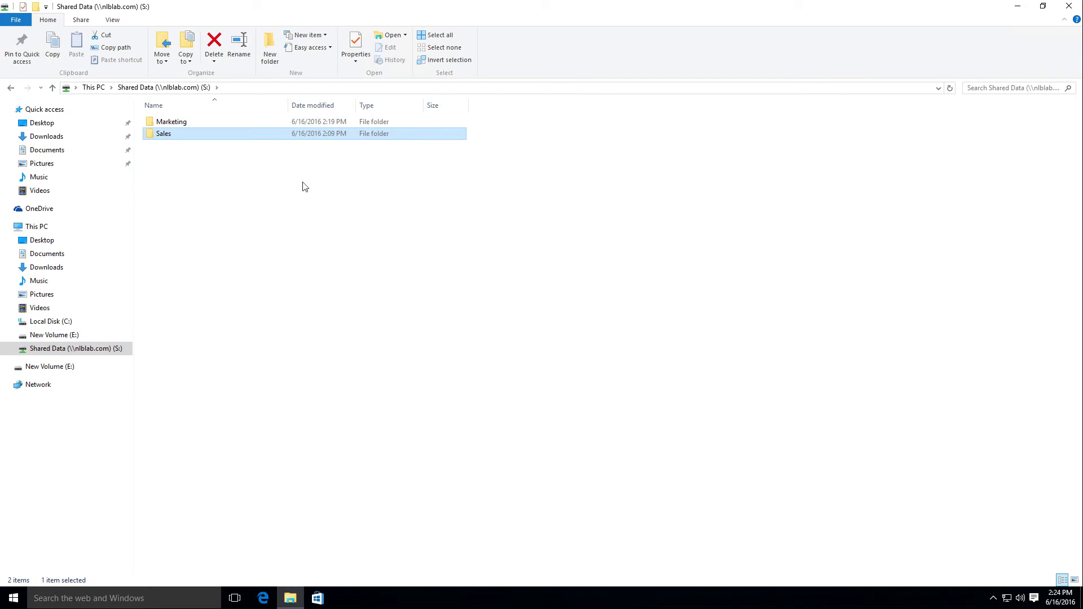
Open the Shared Data (S:) drive's properties on the DFS tab with the Path column widened
{"action": "left_click", "coordinate": [35, 227]}
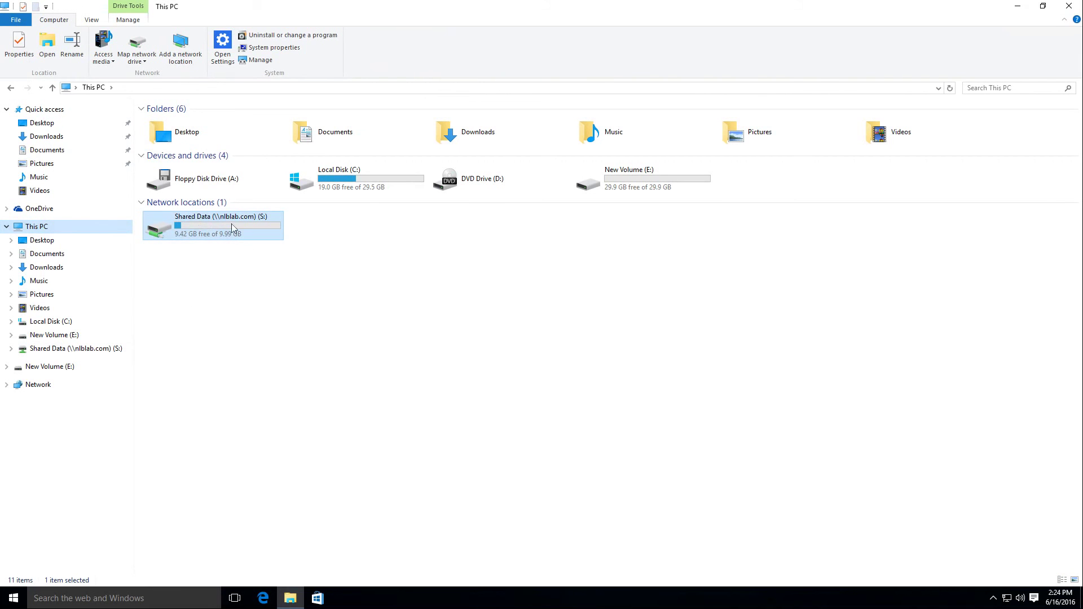
{"action": "double_click", "coordinate": [205, 221]}
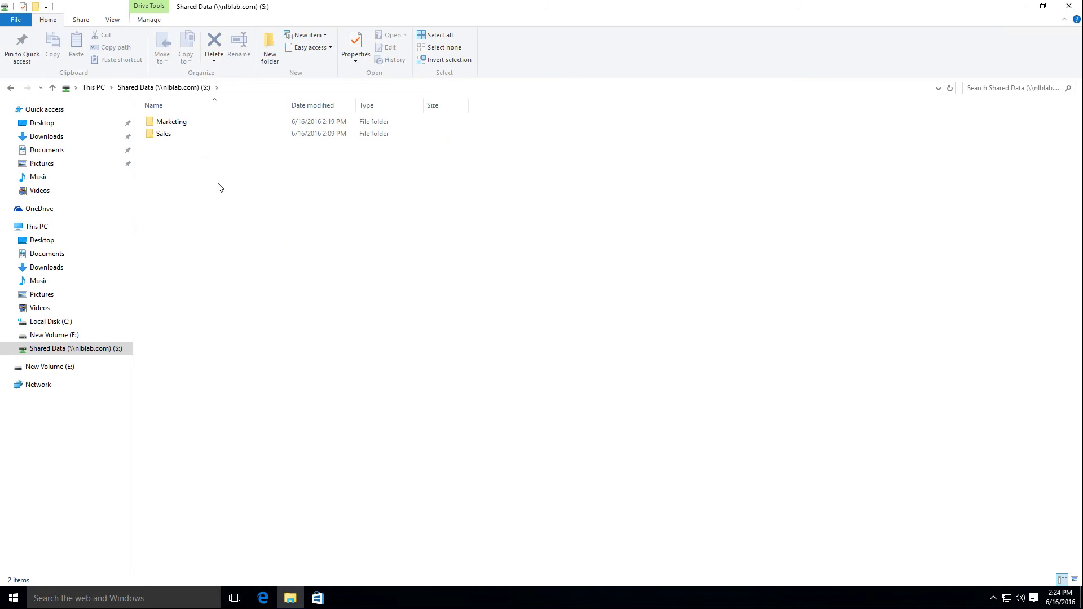
{"action": "right_click", "coordinate": [218, 186]}
{"action": "left_click", "coordinate": [263, 357]}
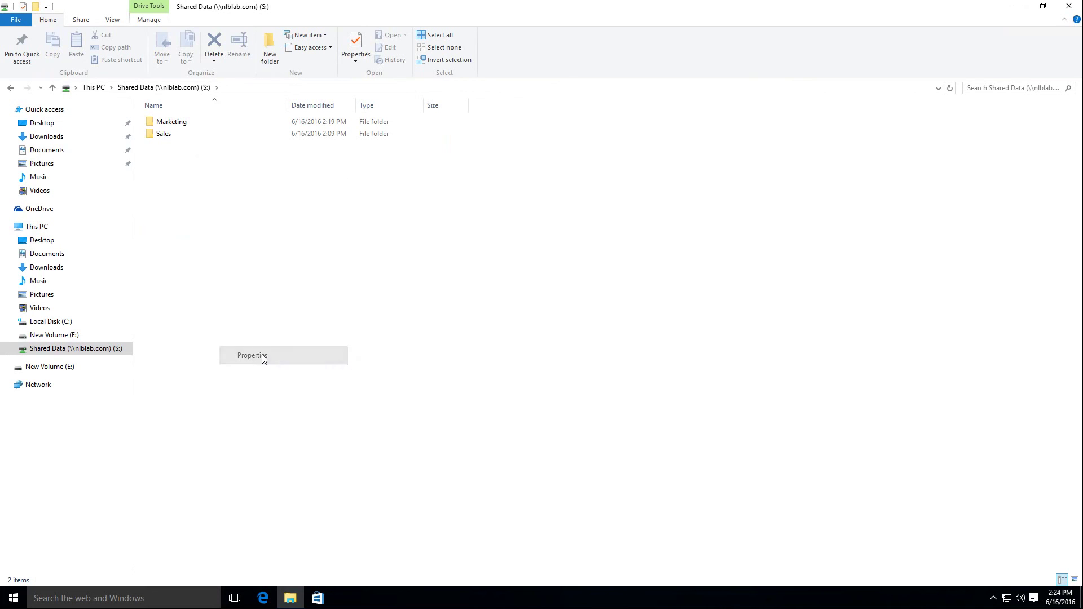
{"action": "left_click_drag", "start_coordinate": [254, 147], "coordinate": [335, 187]}
{"action": "left_click", "coordinate": [364, 207]}
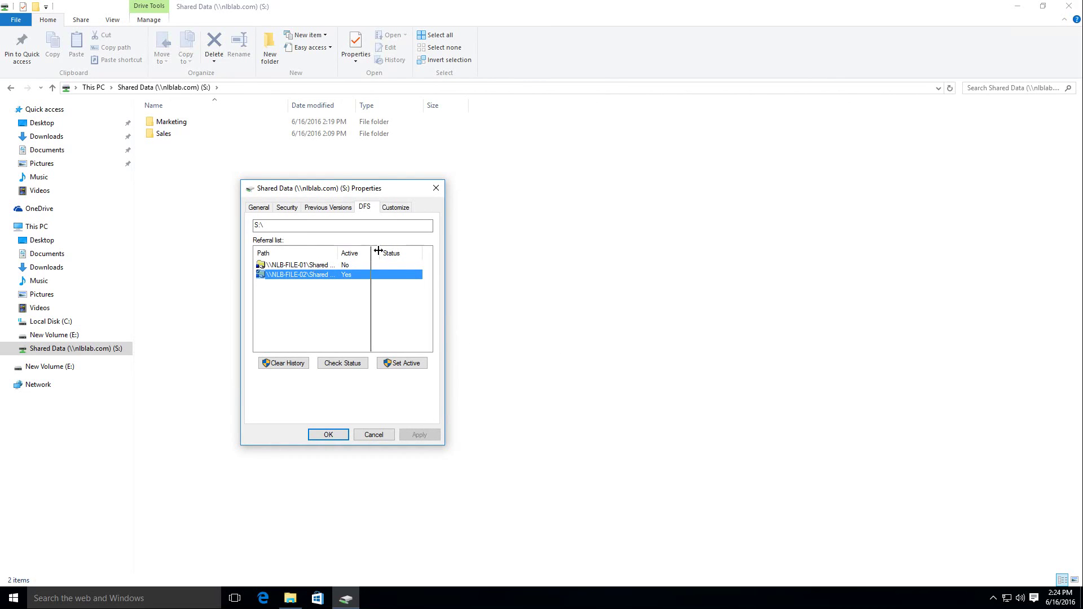
{"action": "double_click", "coordinate": [336, 250]}
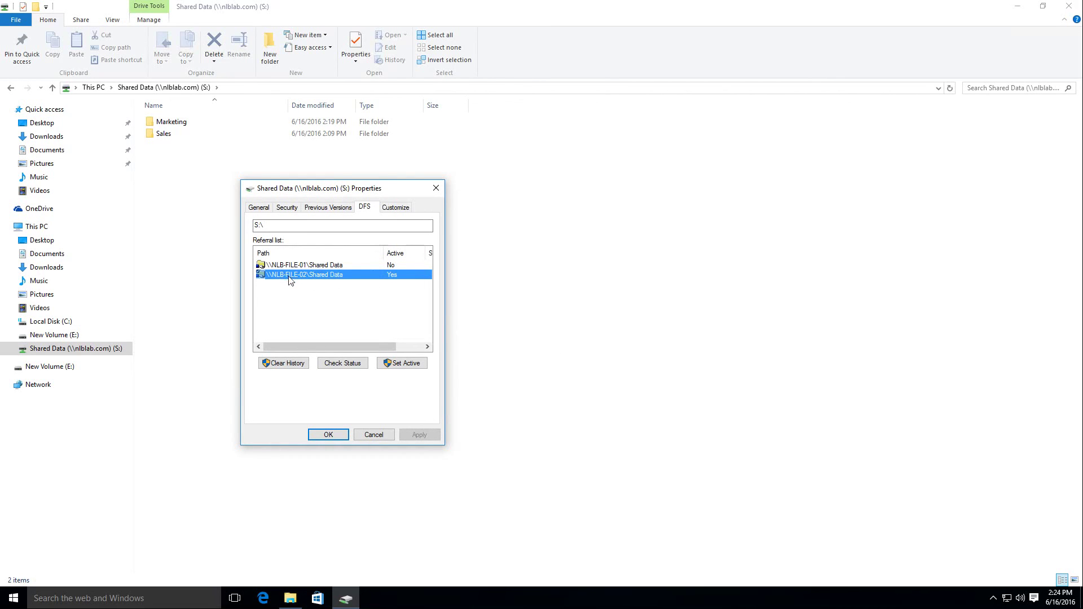
{"action": "left_click_drag", "start_coordinate": [343, 346], "coordinate": [420, 355]}
Check Status of the referrals, finding NLB-FILE-01 Unreachable
{"action": "left_click", "coordinate": [347, 363]}
{"action": "left_click", "coordinate": [316, 266]}
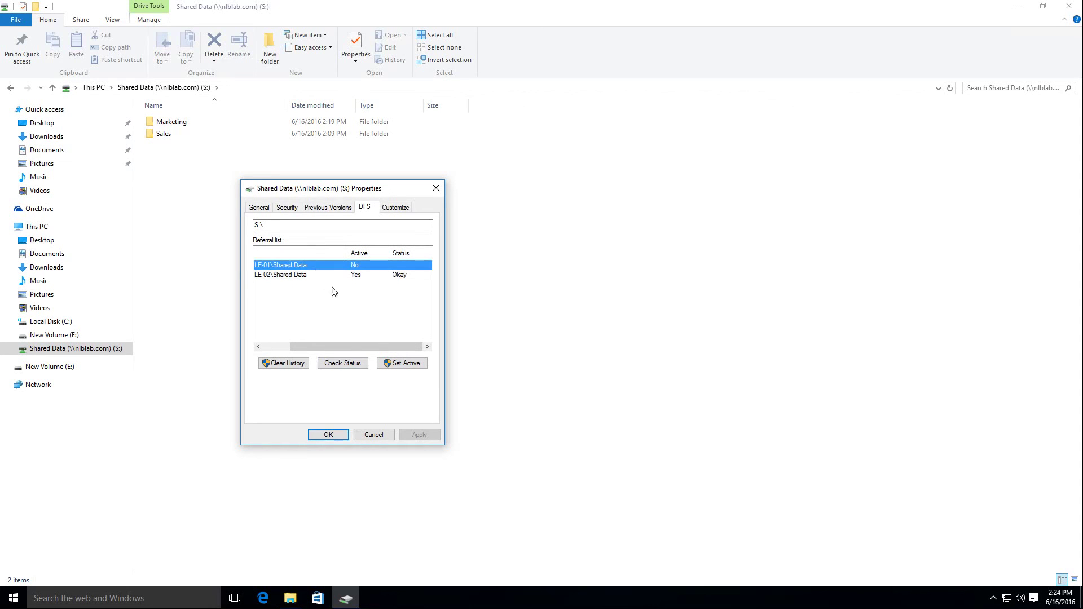
{"action": "left_click", "coordinate": [345, 363]}
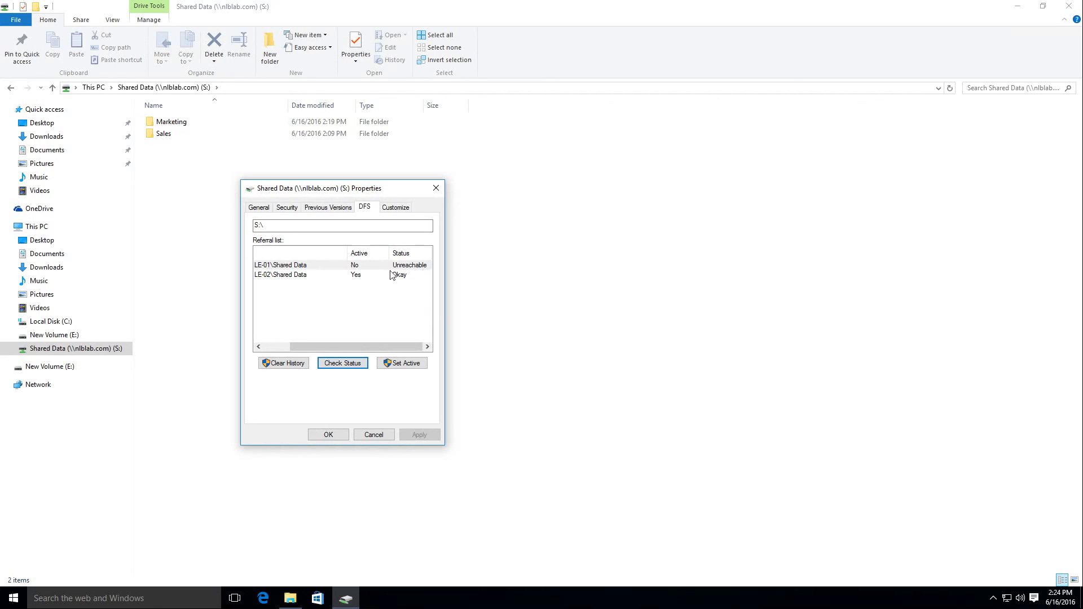
{"action": "left_click_drag", "start_coordinate": [362, 347], "coordinate": [299, 351]}
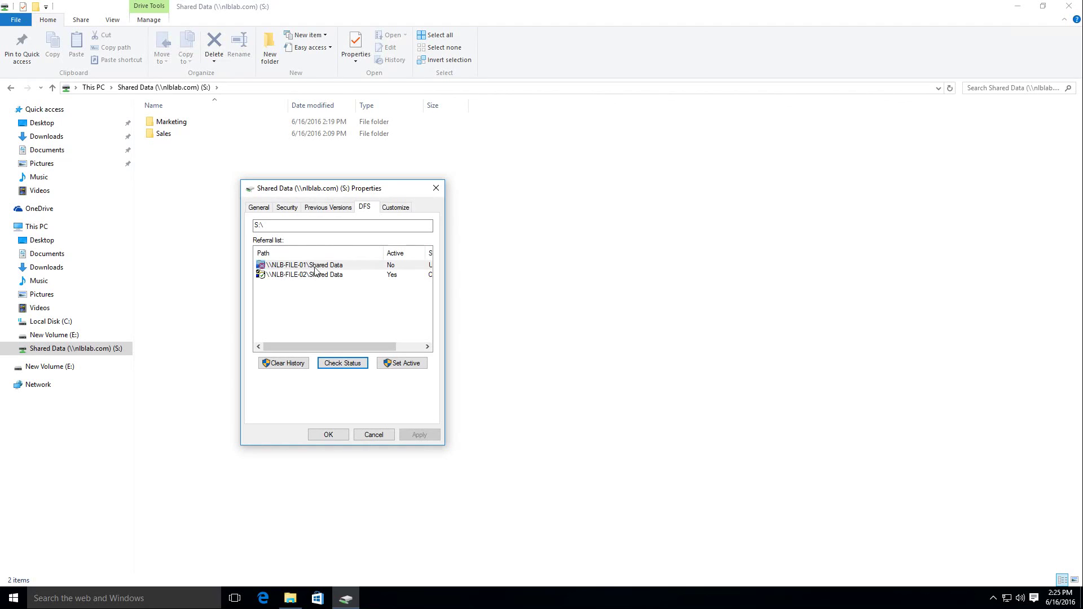
{"action": "left_click_drag", "start_coordinate": [357, 347], "coordinate": [414, 346]}
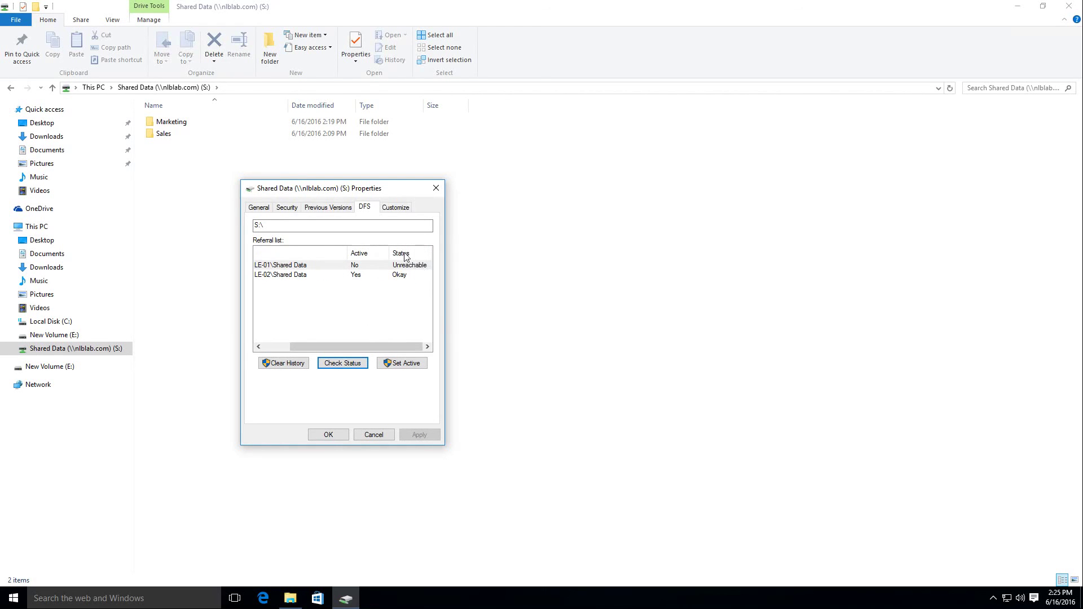
{"action": "left_click_drag", "start_coordinate": [394, 346], "coordinate": [368, 347]}
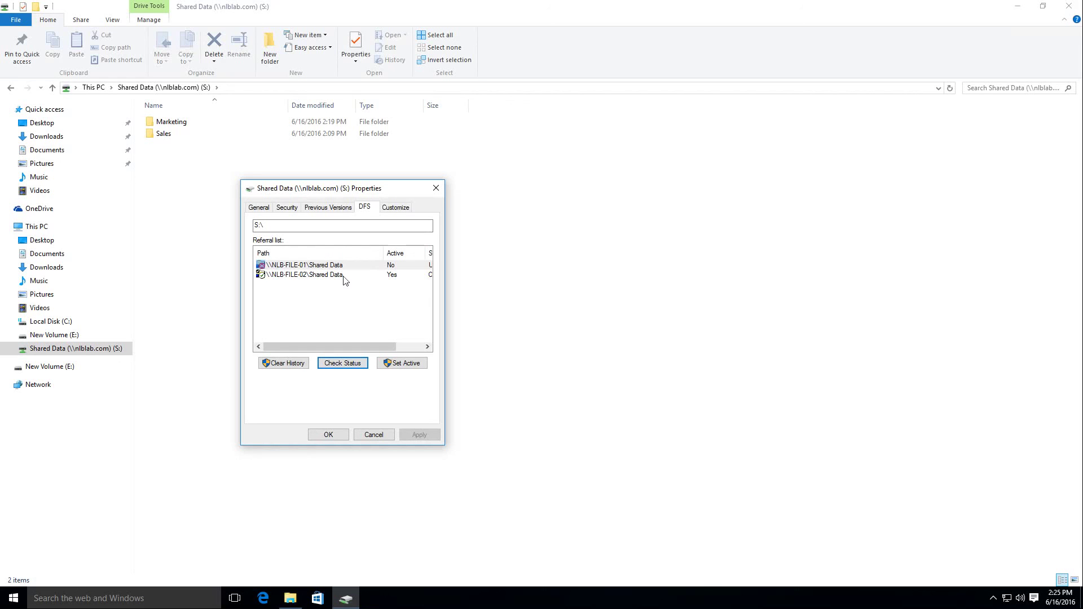
{"action": "left_click_drag", "start_coordinate": [344, 344], "coordinate": [315, 350]}
Set NLB-FILE-02 as the active referral target, confirming it reports Okay
{"action": "left_click", "coordinate": [322, 276]}
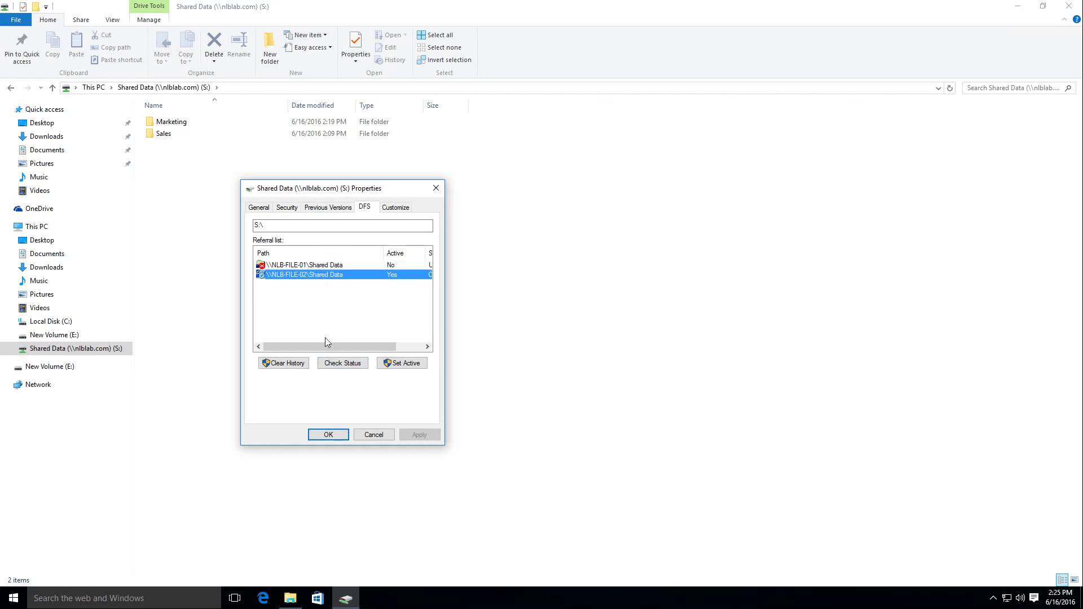
{"action": "left_click", "coordinate": [382, 360]}
{"action": "left_click_drag", "start_coordinate": [319, 347], "coordinate": [349, 349]}
{"action": "left_click", "coordinate": [280, 268]}
{"action": "left_click_drag", "start_coordinate": [314, 347], "coordinate": [276, 349]}
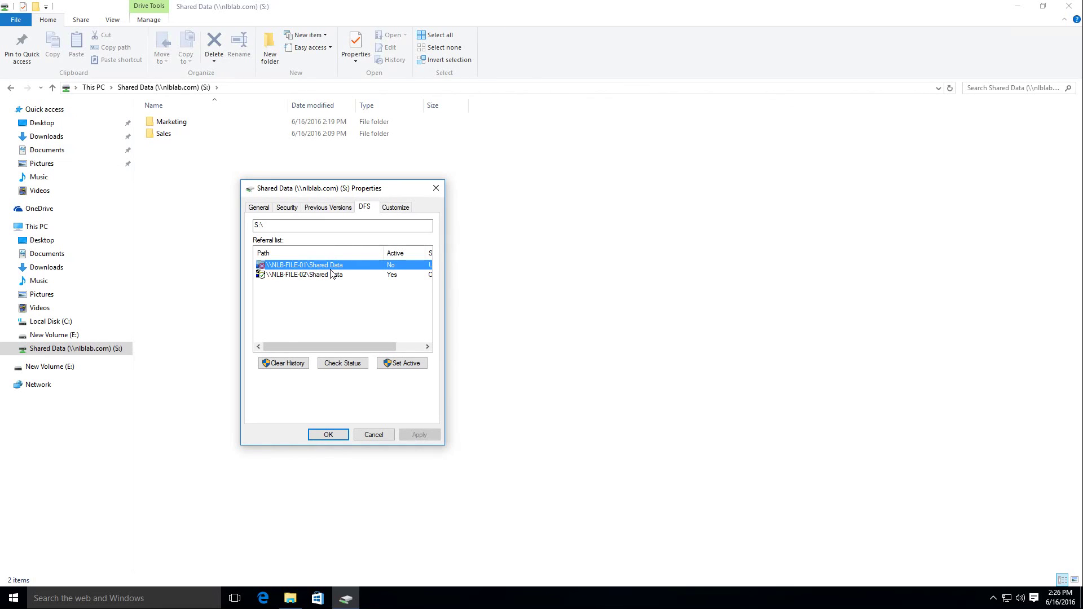
Dismiss the S: drive properties and open the Sales folder to confirm its New Text Document survived failover
{"action": "left_click", "coordinate": [341, 437]}
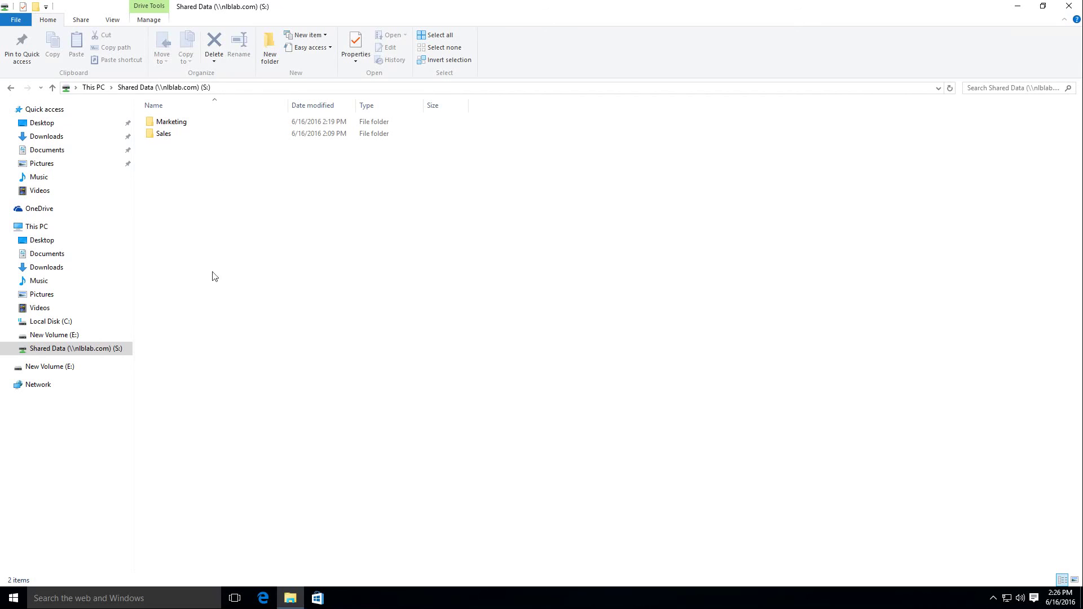
{"action": "left_click", "coordinate": [172, 135]}
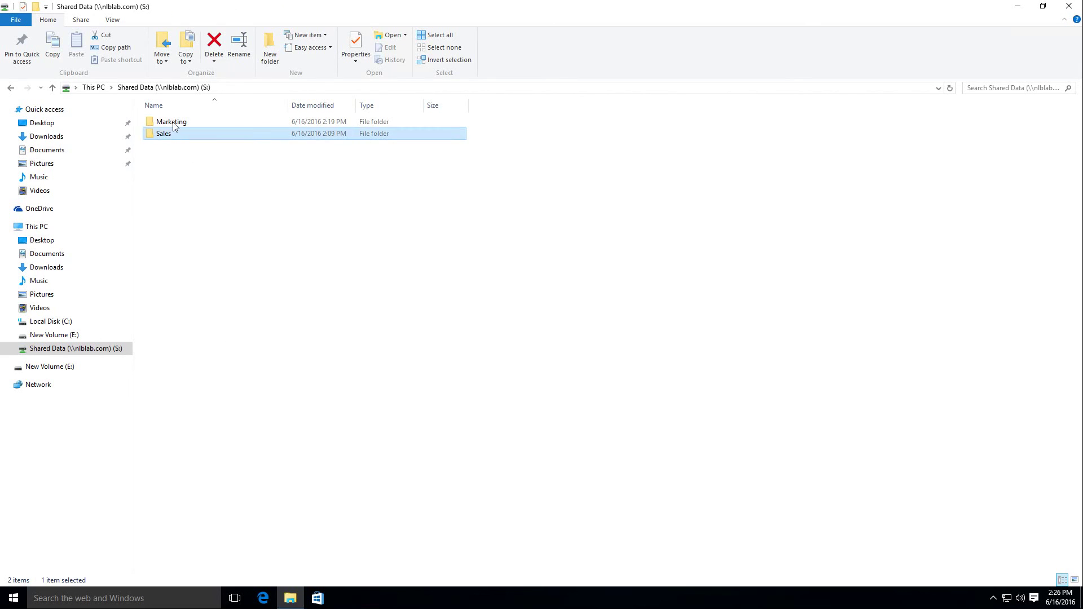
{"action": "left_click", "coordinate": [171, 122]}
{"action": "left_click", "coordinate": [175, 134]}
{"action": "left_click", "coordinate": [208, 123]}
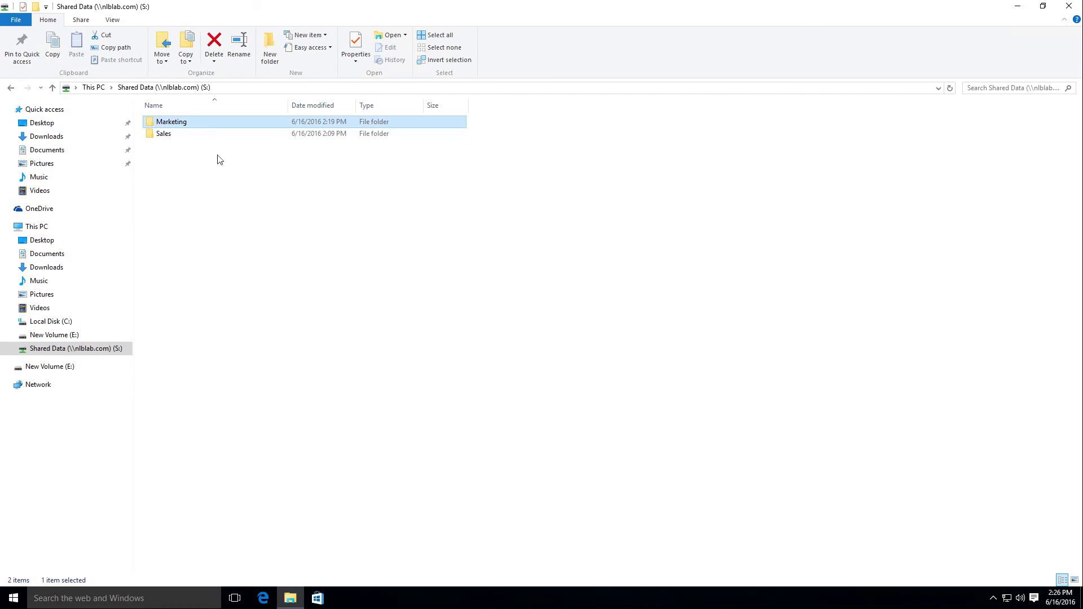
{"action": "double_click", "coordinate": [163, 135]}
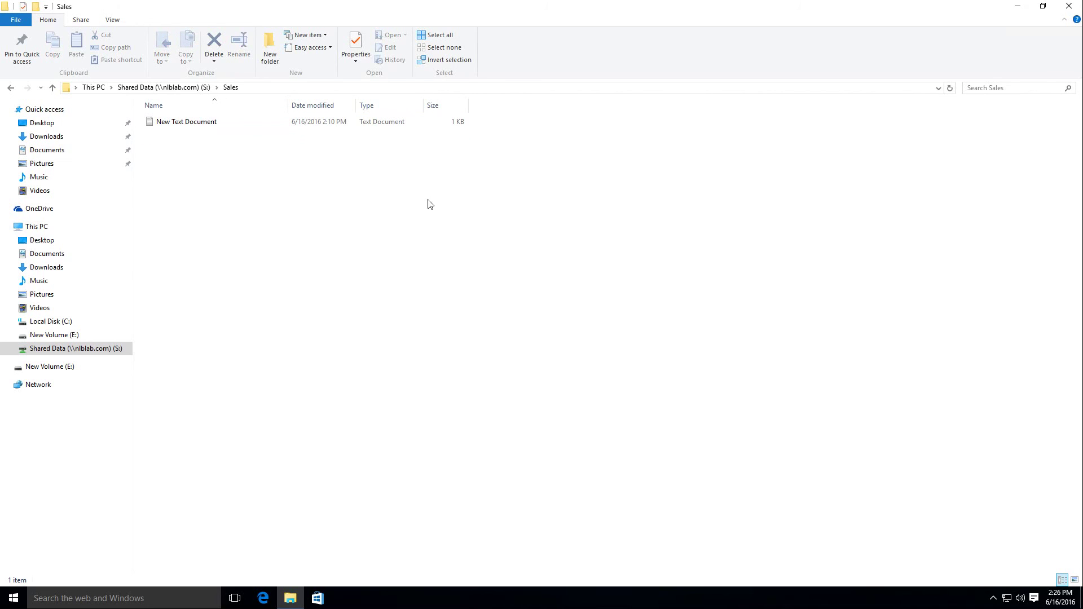